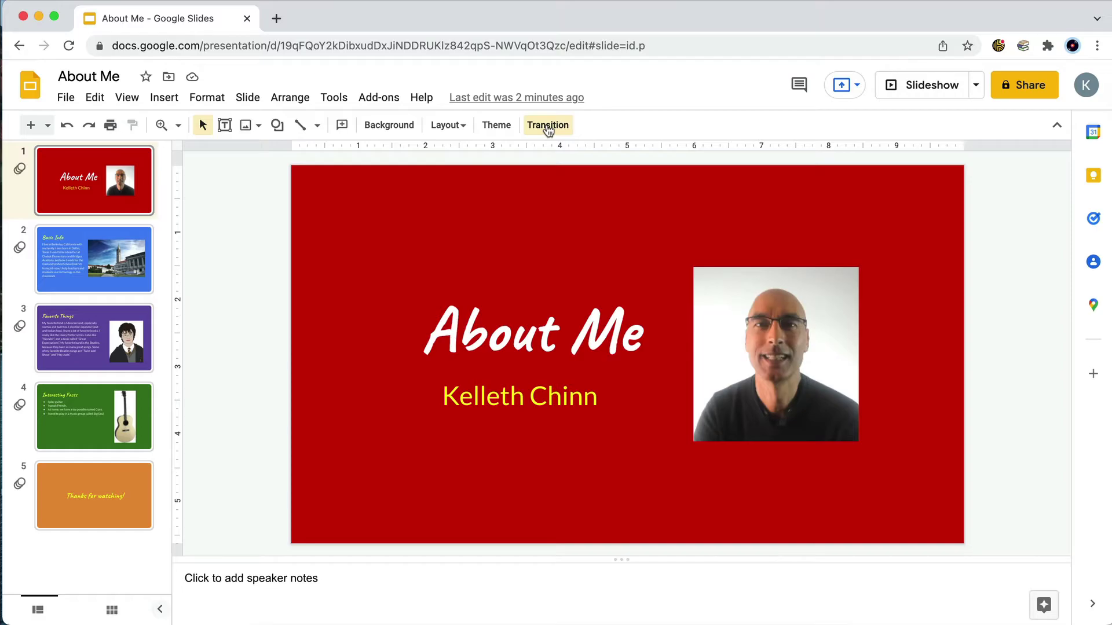
- Open the Motion panel and keep Cube as the slide transition type
{"action": "left_click", "coordinate": [547, 126]}
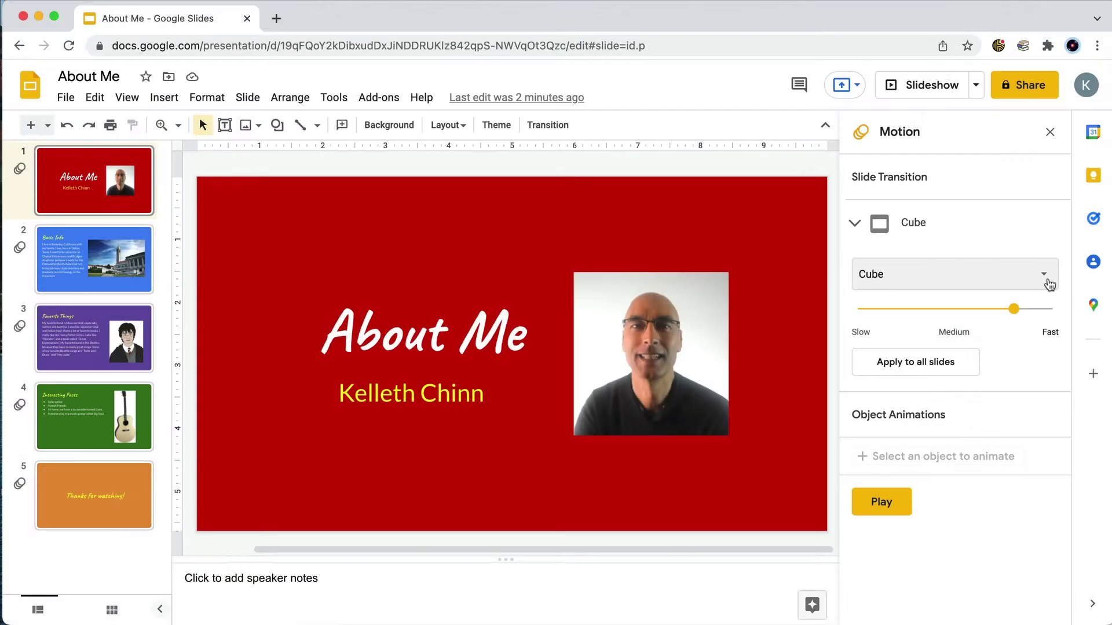
{"action": "left_click", "coordinate": [1044, 278]}
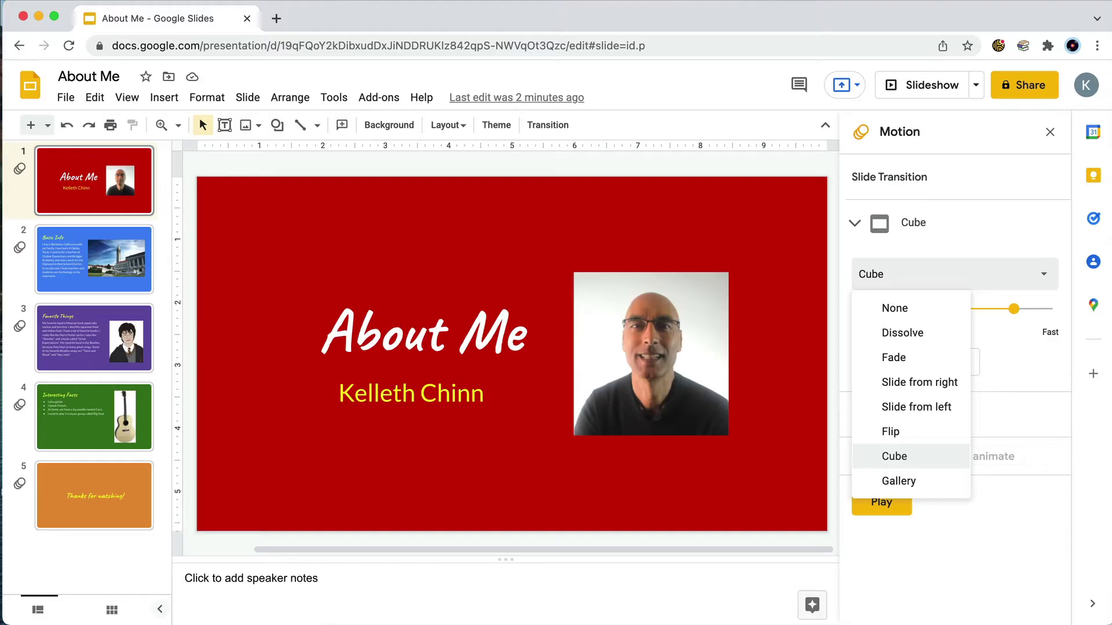
{"action": "left_click", "coordinate": [1040, 278]}
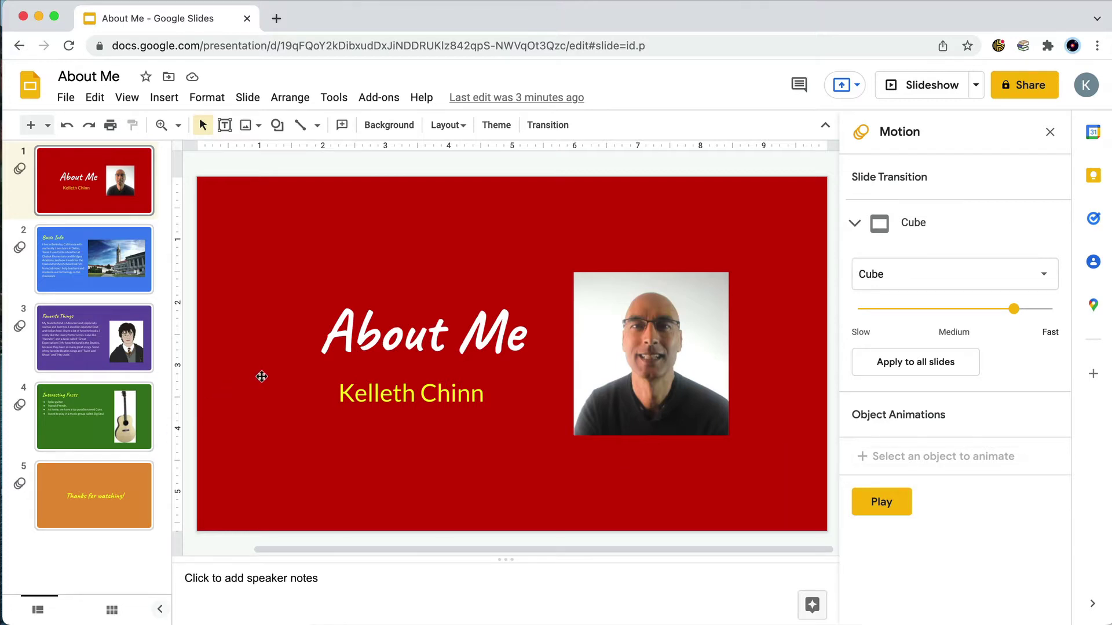
- Select the photo on the title slide and add a Fade in animation to it
{"action": "left_click", "coordinate": [367, 342]}
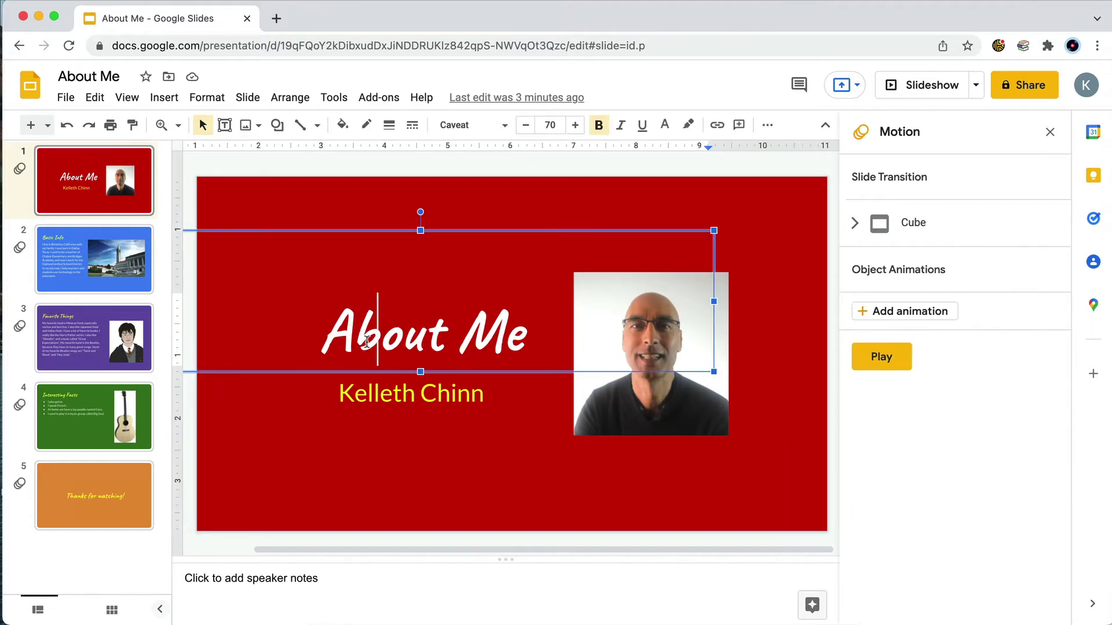
{"action": "left_click", "coordinate": [383, 399]}
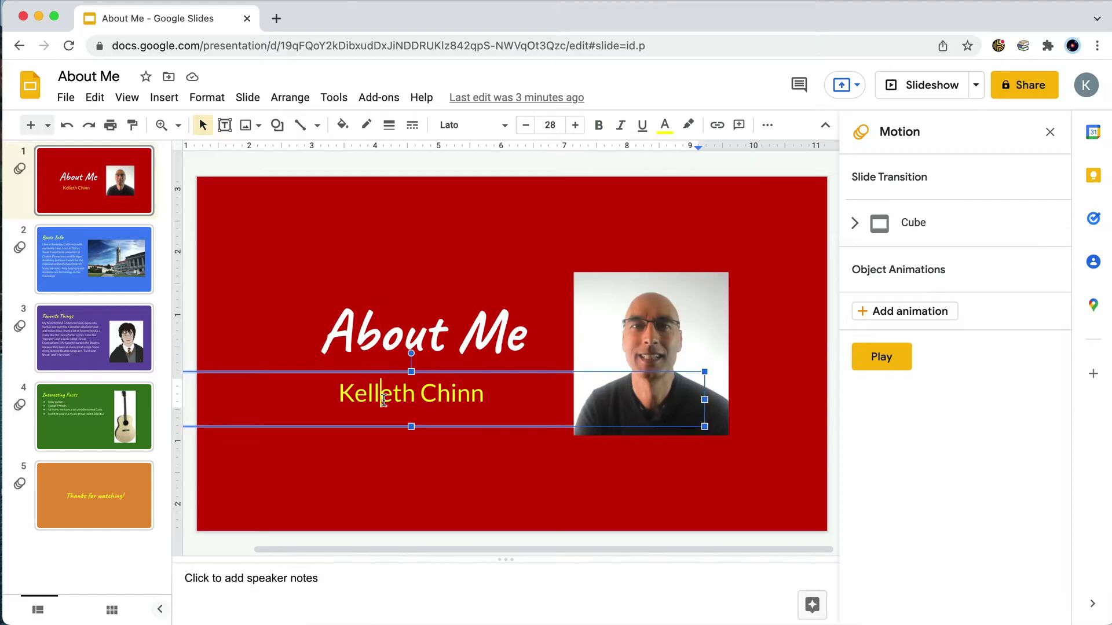
{"action": "left_click", "coordinate": [690, 324]}
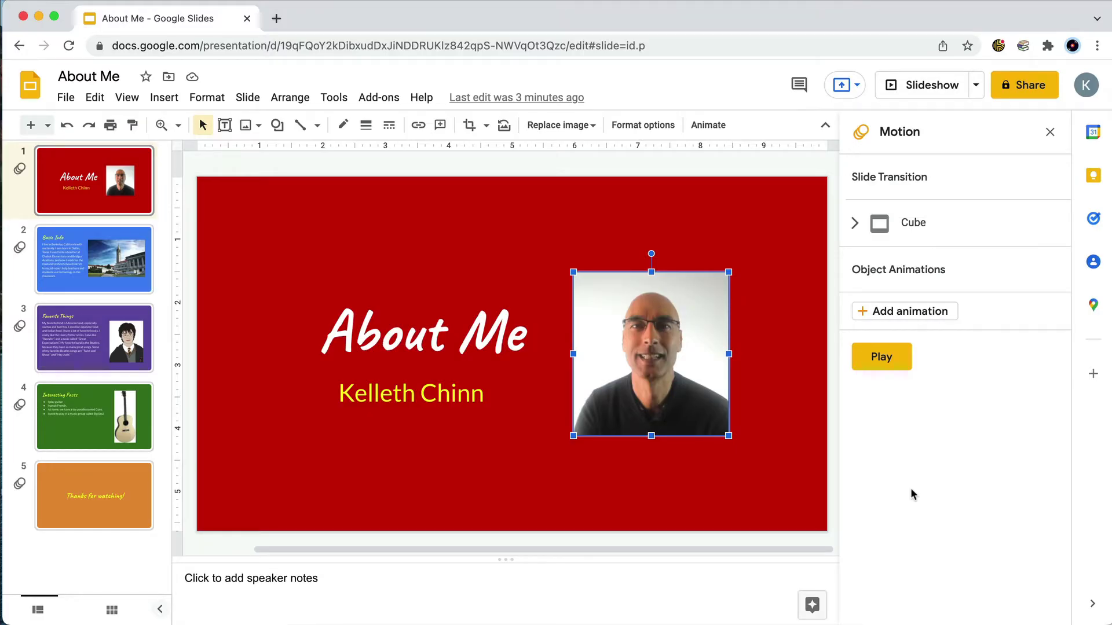
{"action": "left_click", "coordinate": [759, 455]}
{"action": "left_click", "coordinate": [671, 383]}
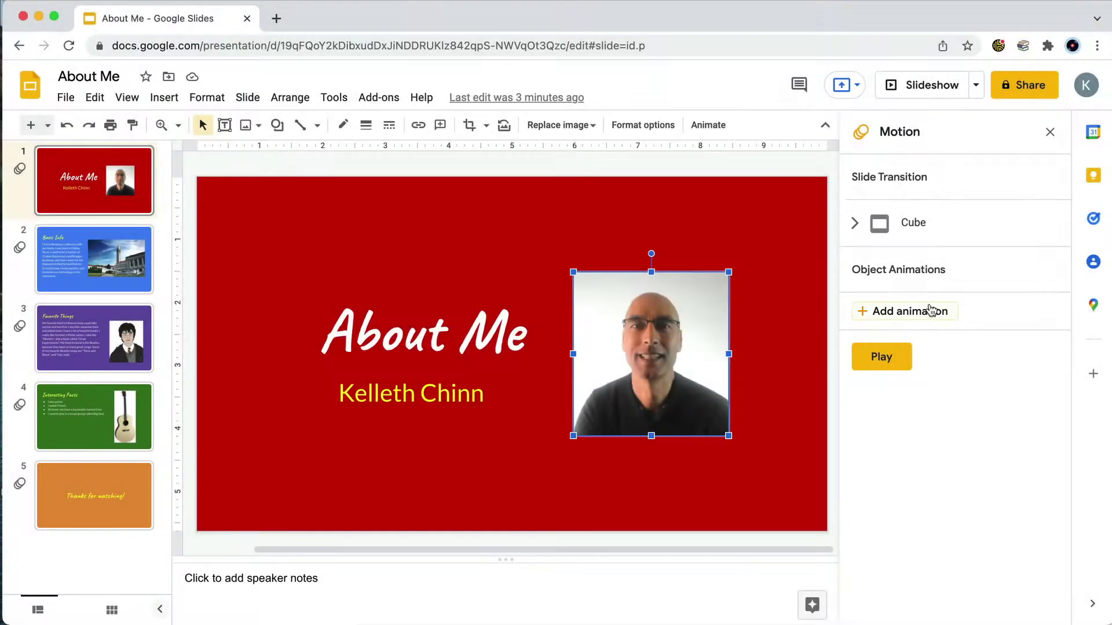
{"action": "left_click", "coordinate": [929, 311]}
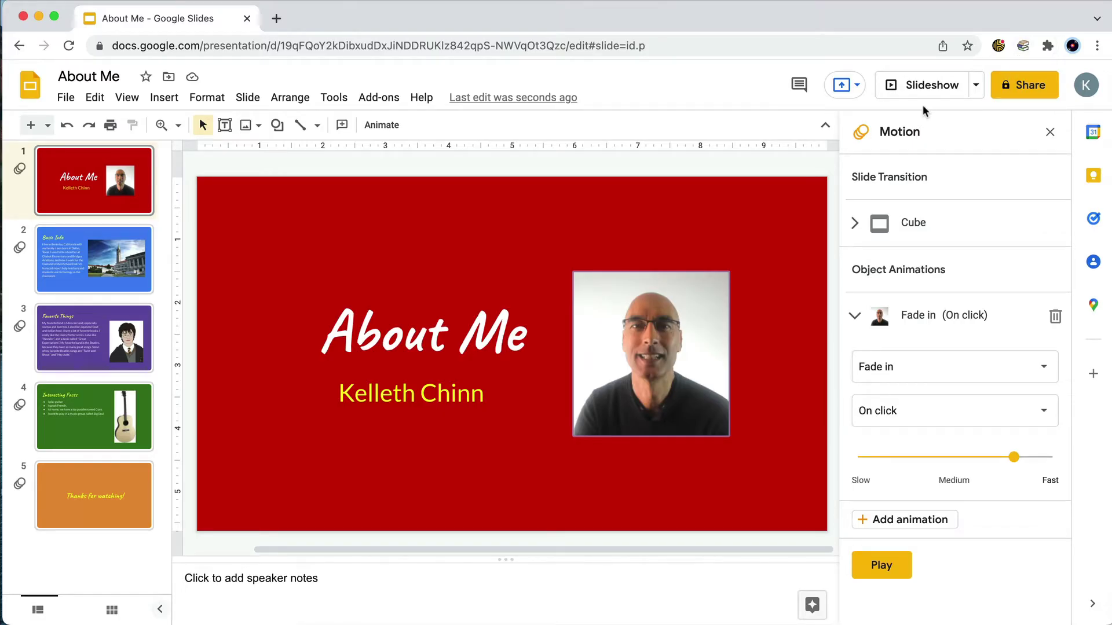
{"action": "left_click", "coordinate": [926, 87]}
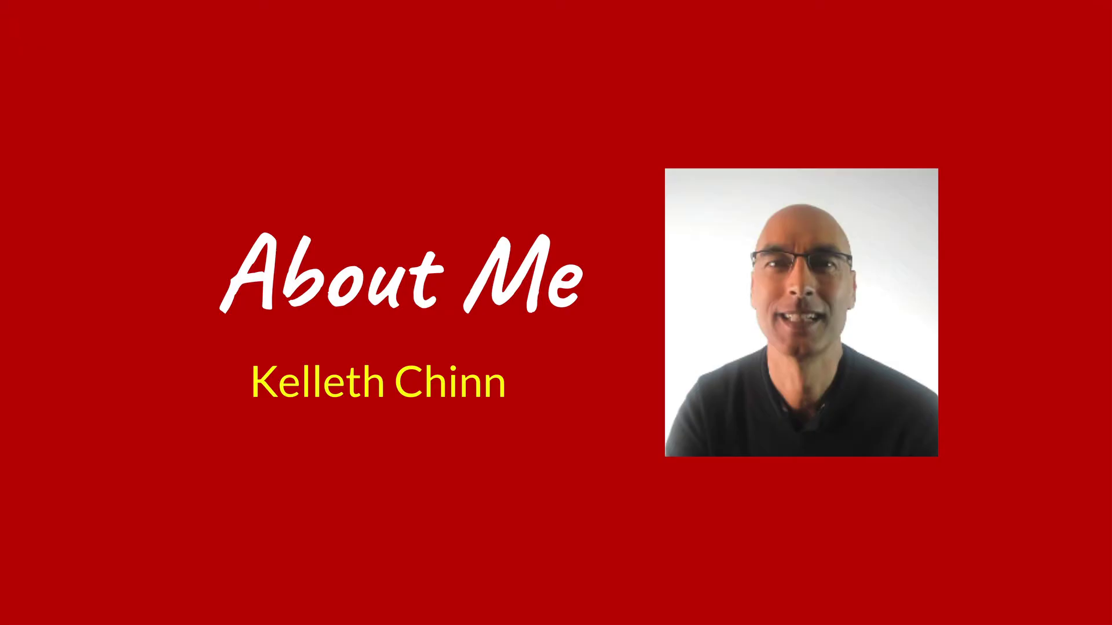
{"action": "key", "text": "Escape"}
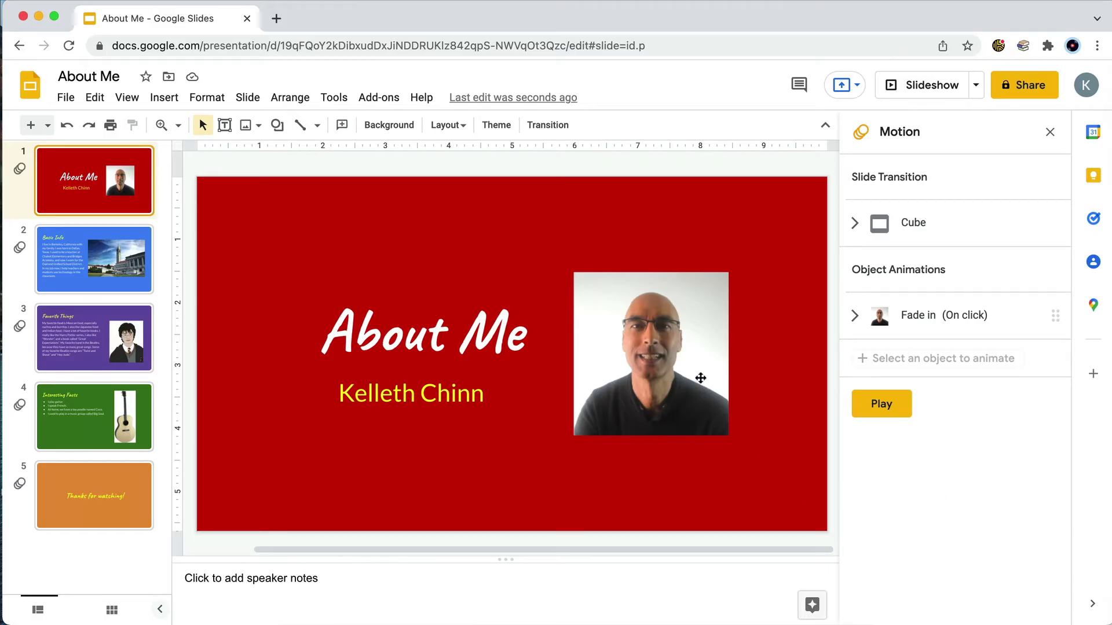
- Expand the photo's Fade in (On click) animation and show its effect options
{"action": "left_click", "coordinate": [688, 356]}
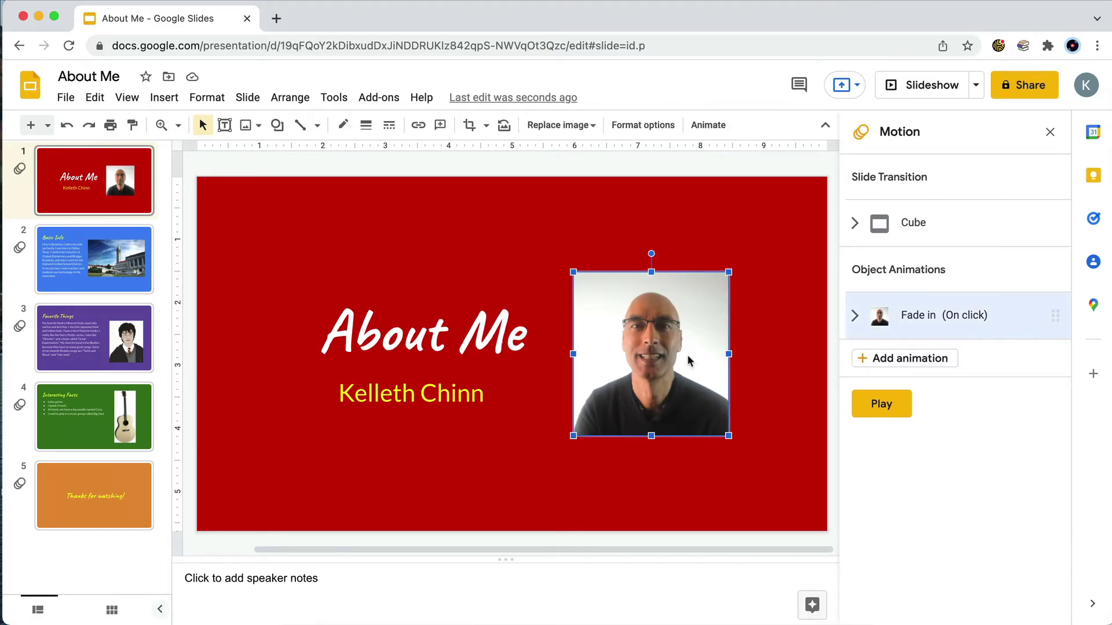
{"action": "left_click", "coordinate": [856, 318]}
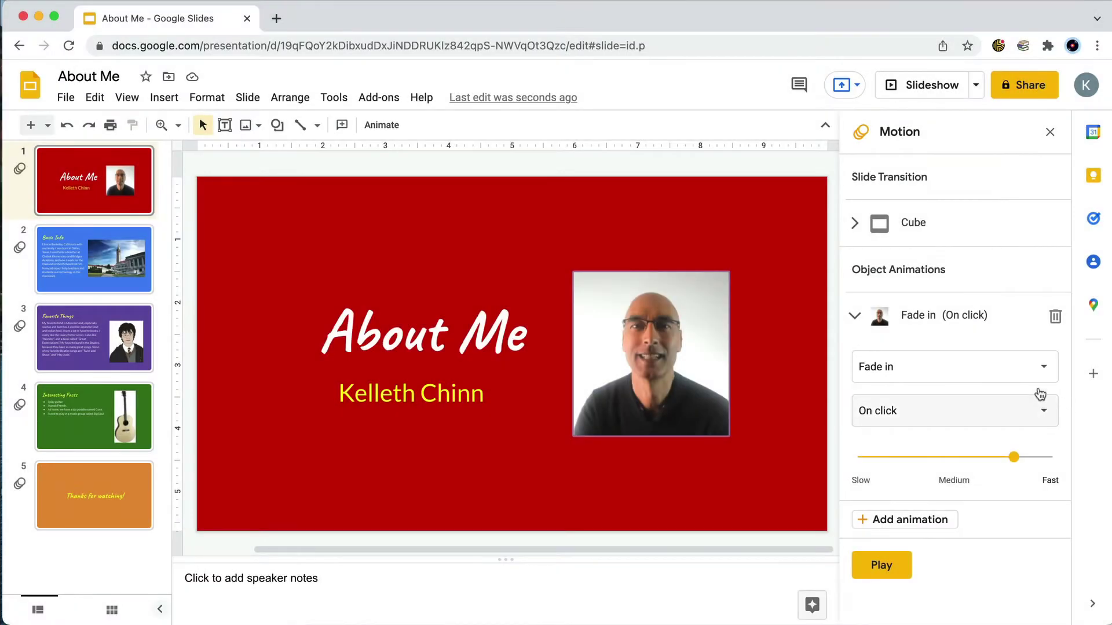
{"action": "left_click", "coordinate": [995, 369]}
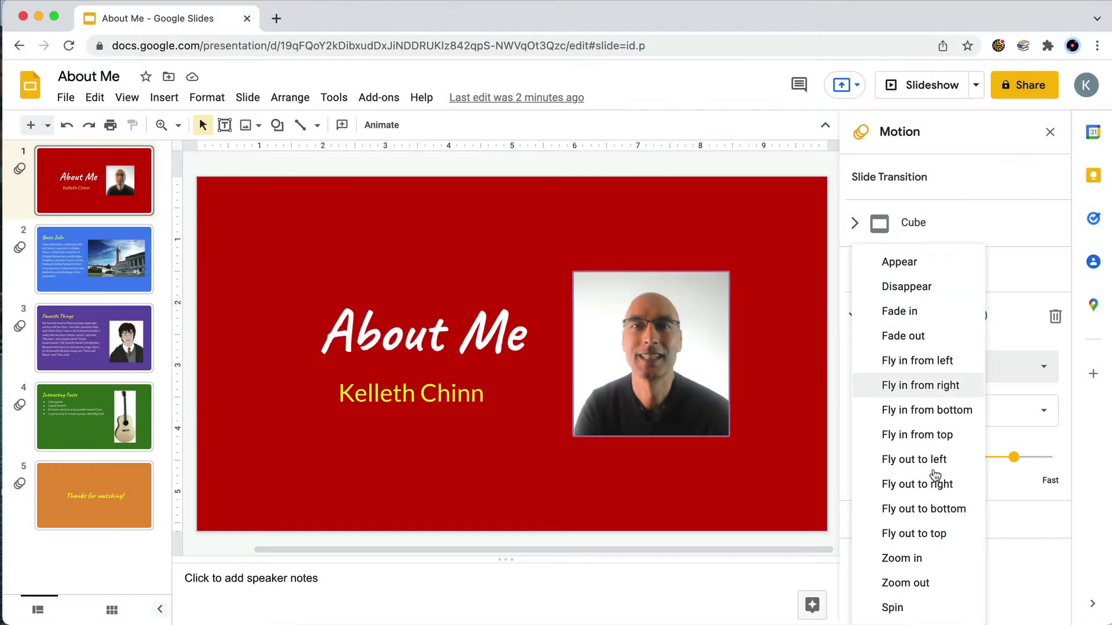
- Switch the photo's Fade in animation to Zoom in and run a preview of it
{"action": "left_click", "coordinate": [914, 563]}
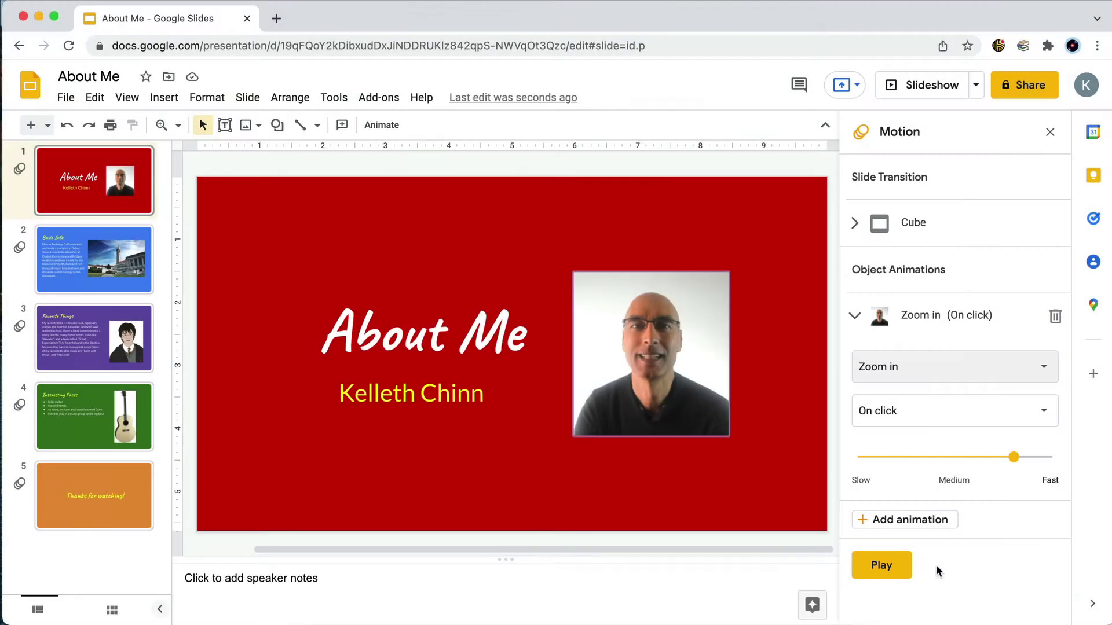
{"action": "left_click", "coordinate": [881, 566]}
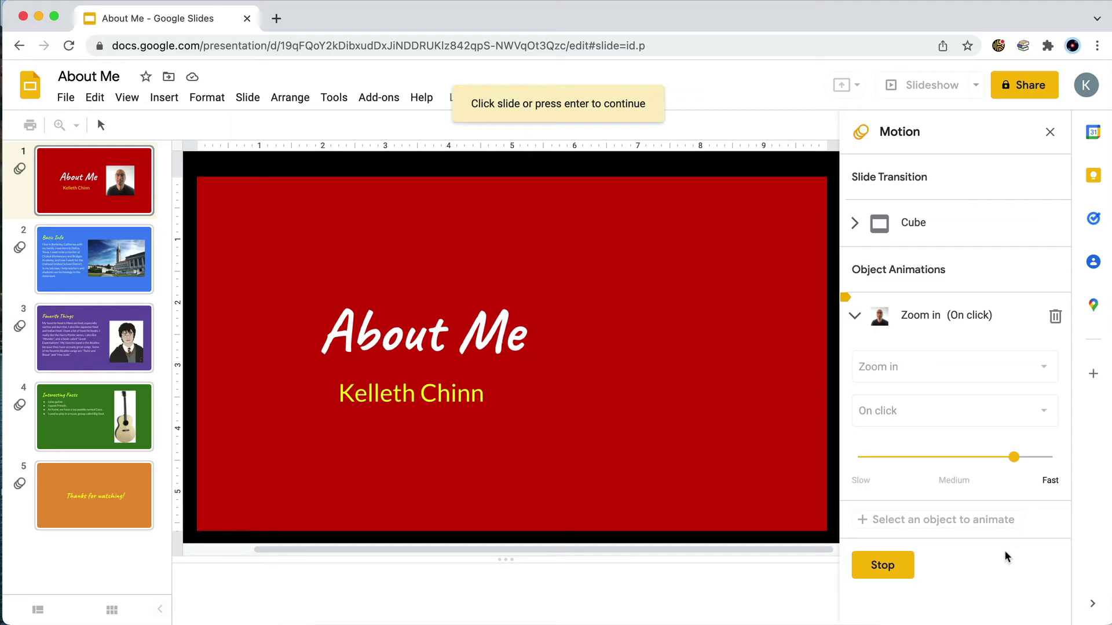
{"action": "key", "text": "Return"}
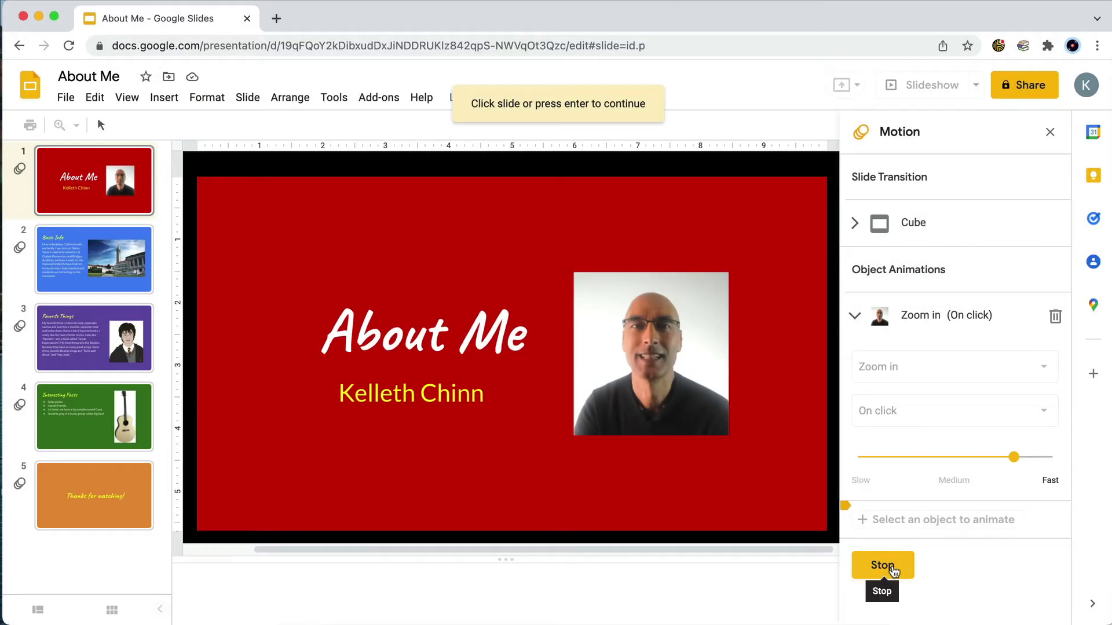
{"action": "left_click", "coordinate": [881, 565]}
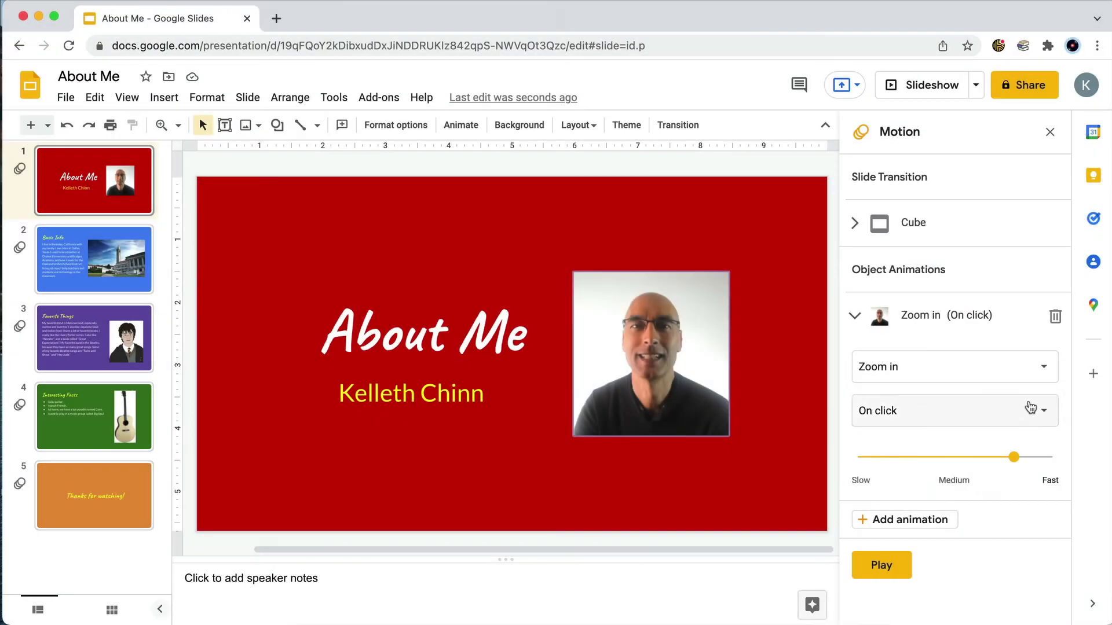
- Set the photo's Zoom in to start After previous, then preview the slide
{"action": "left_click", "coordinate": [1030, 408]}
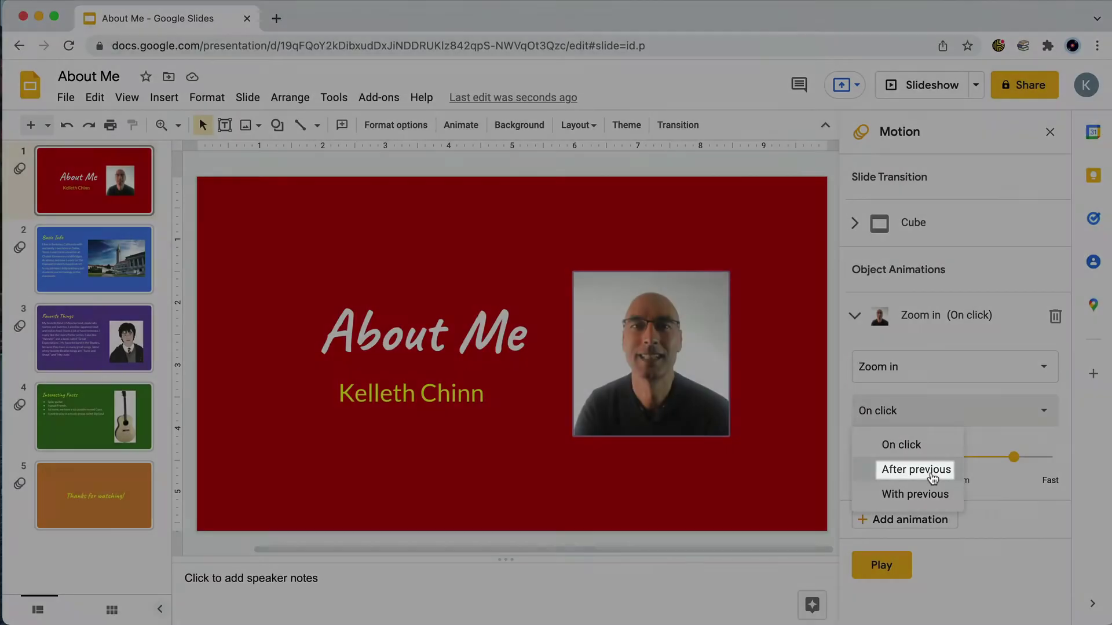
{"action": "left_click", "coordinate": [932, 472]}
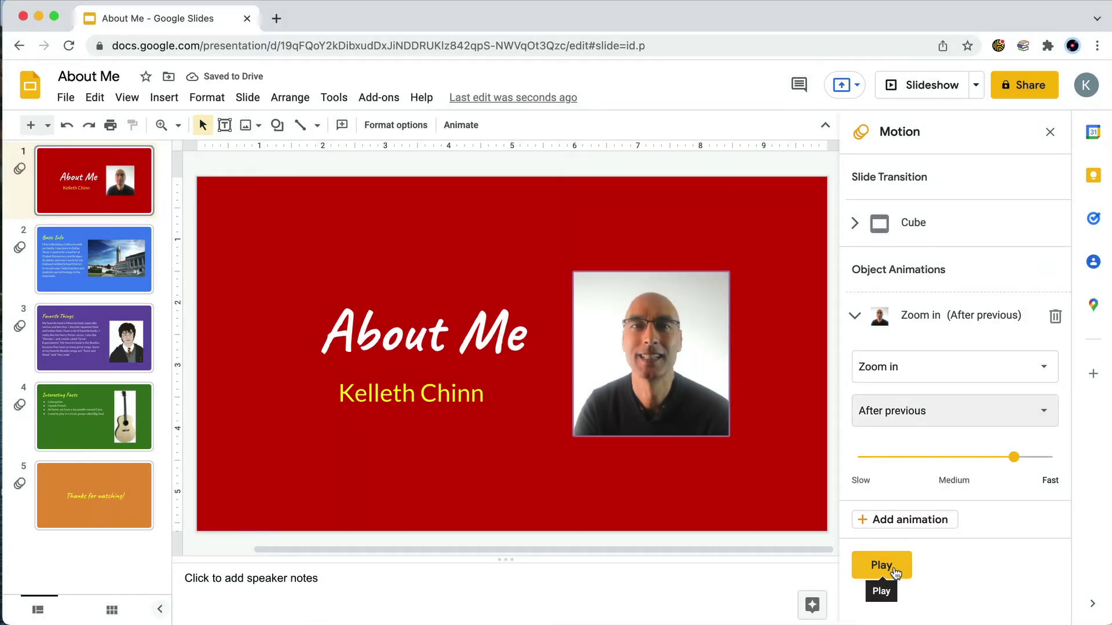
{"action": "left_click", "coordinate": [895, 573]}
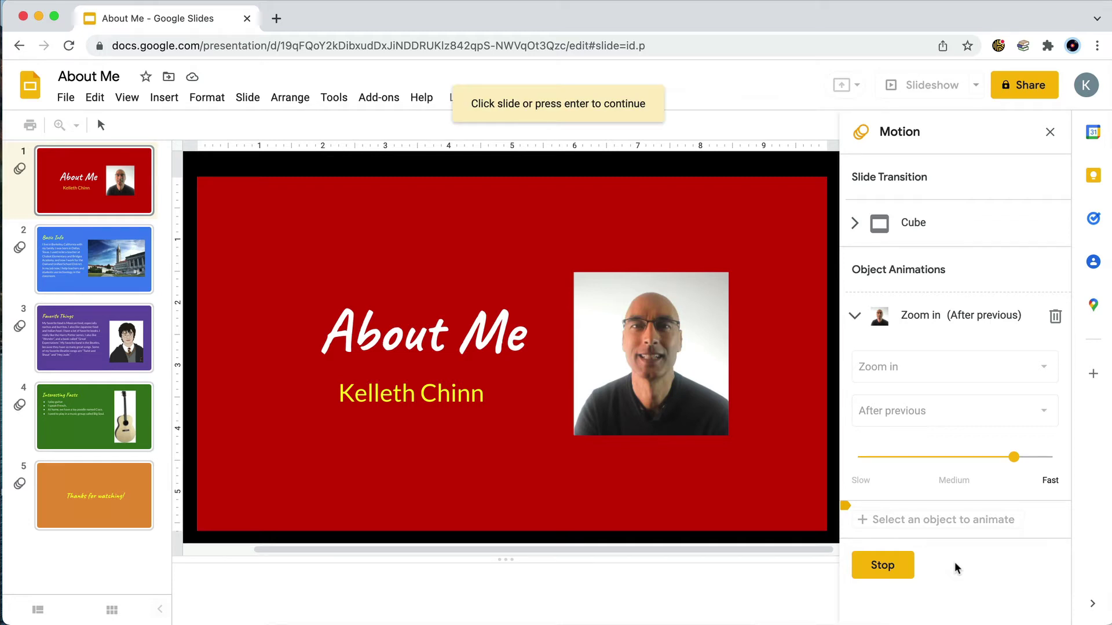
{"action": "left_click", "coordinate": [882, 566]}
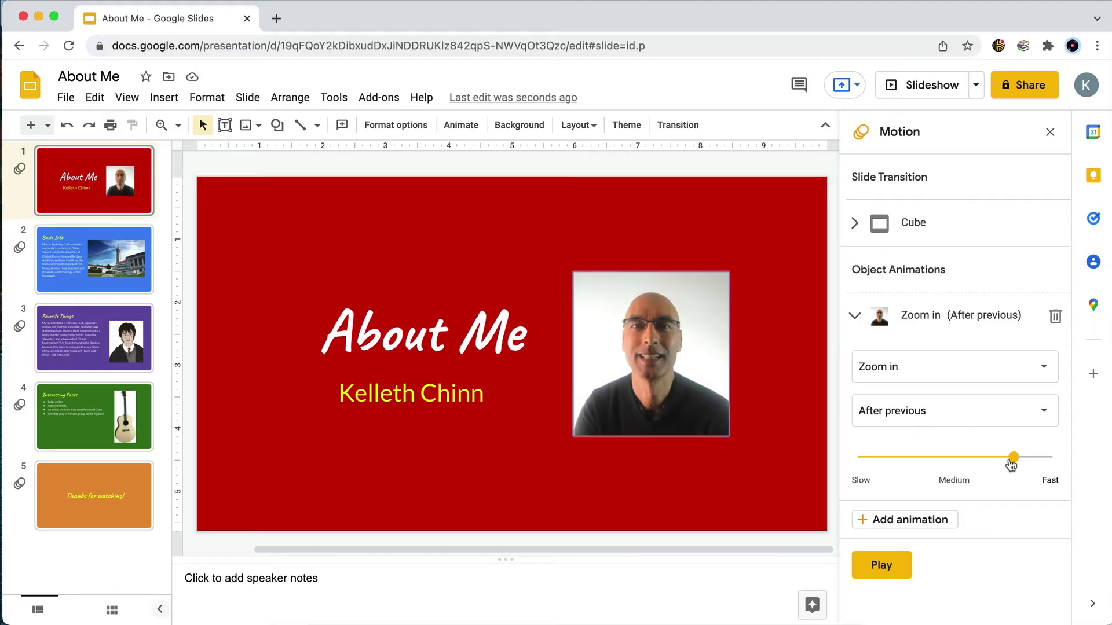
- Preview the zoom slowed to about 3.8 seconds, then return it to fast, about 1.1 seconds
{"action": "left_click_drag", "start_coordinate": [1011, 464], "coordinate": [877, 468]}
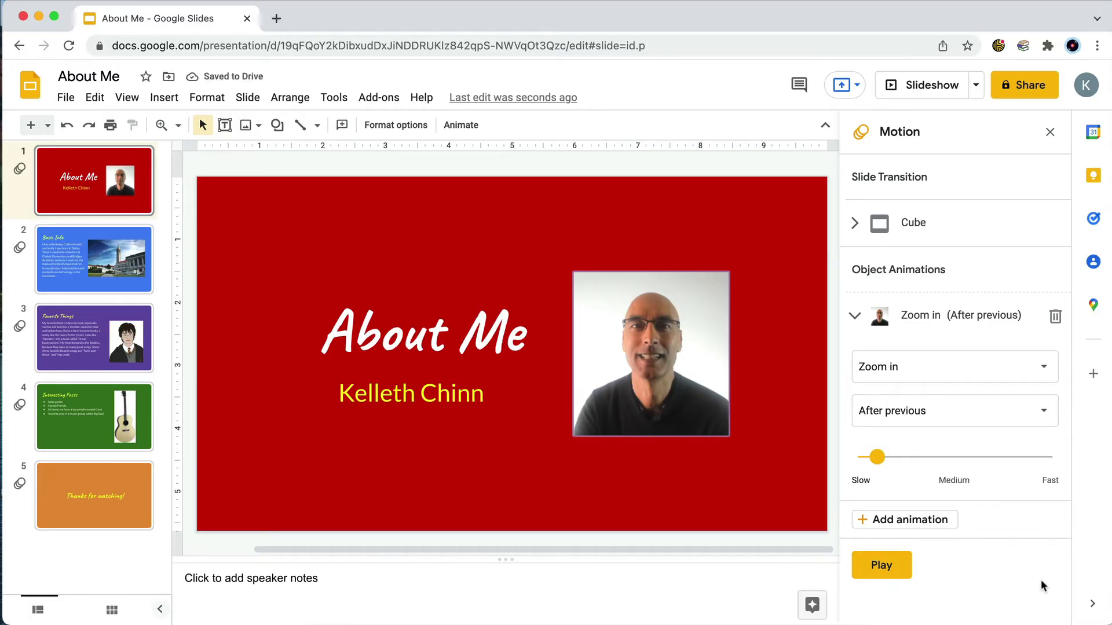
{"action": "left_click", "coordinate": [877, 566]}
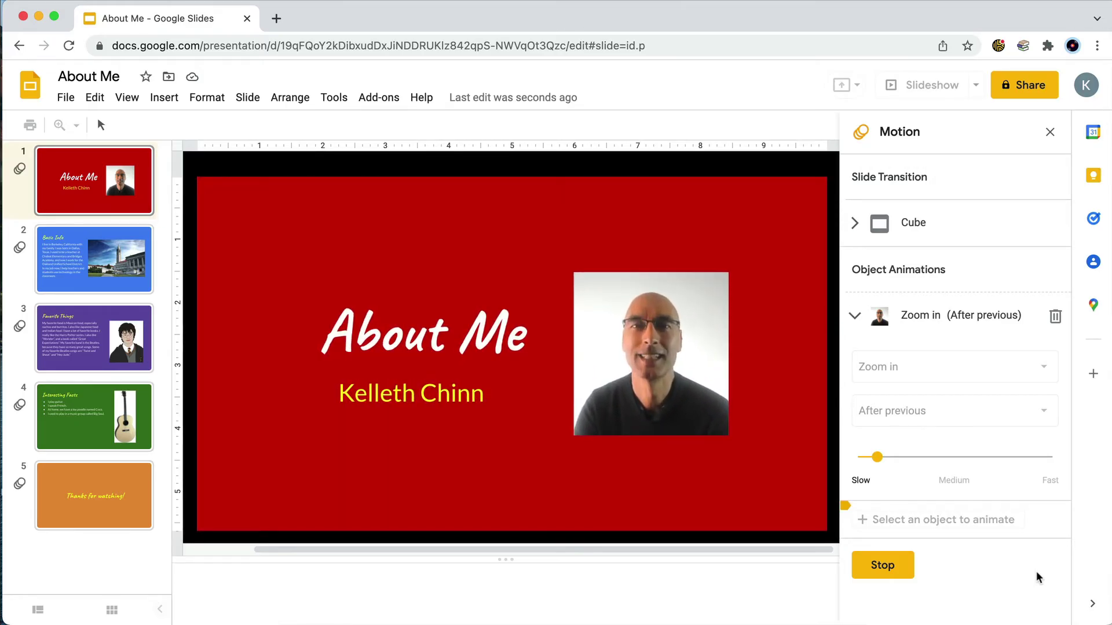
{"action": "left_click", "coordinate": [880, 566]}
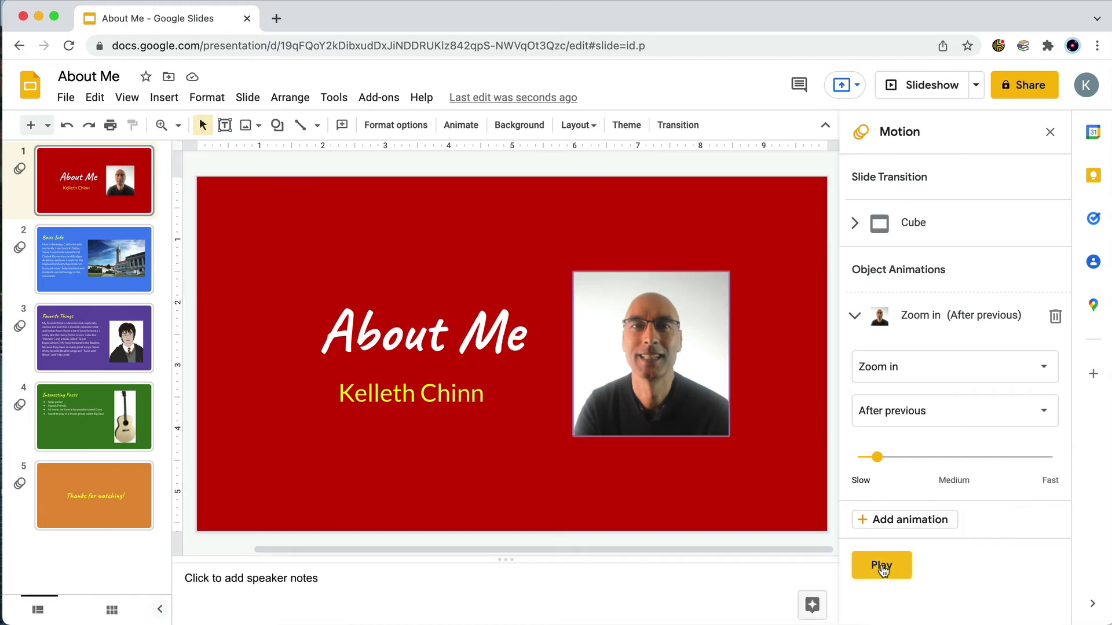
{"action": "left_click_drag", "start_coordinate": [878, 460], "coordinate": [1014, 467]}
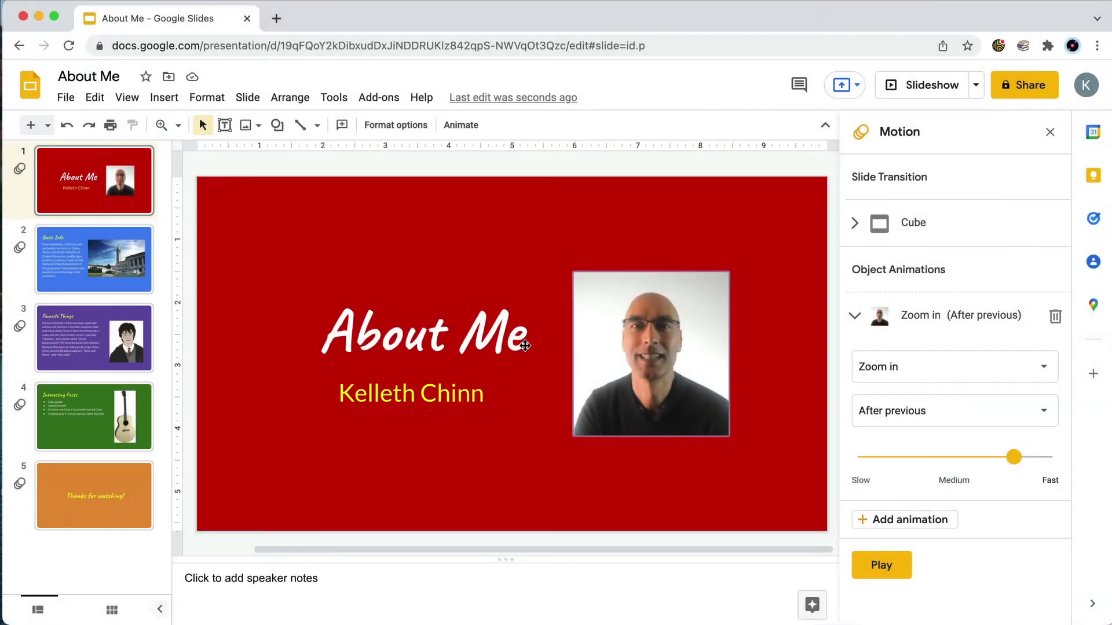
- Add an On click Fade in animation to the About Me title box
{"action": "left_click", "coordinate": [525, 346]}
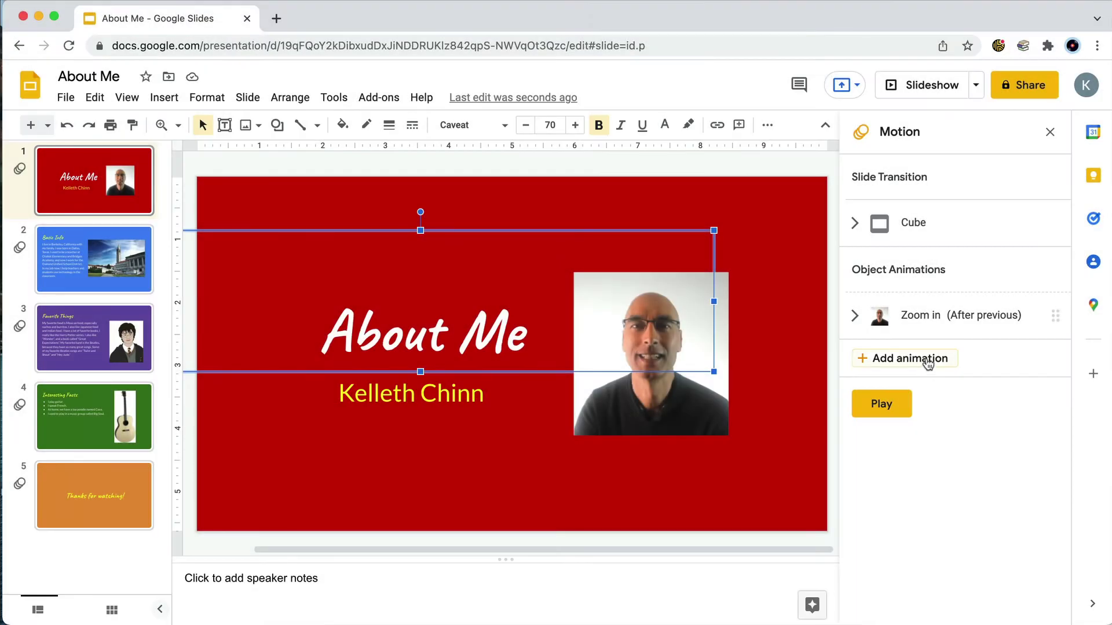
{"action": "left_click", "coordinate": [928, 363]}
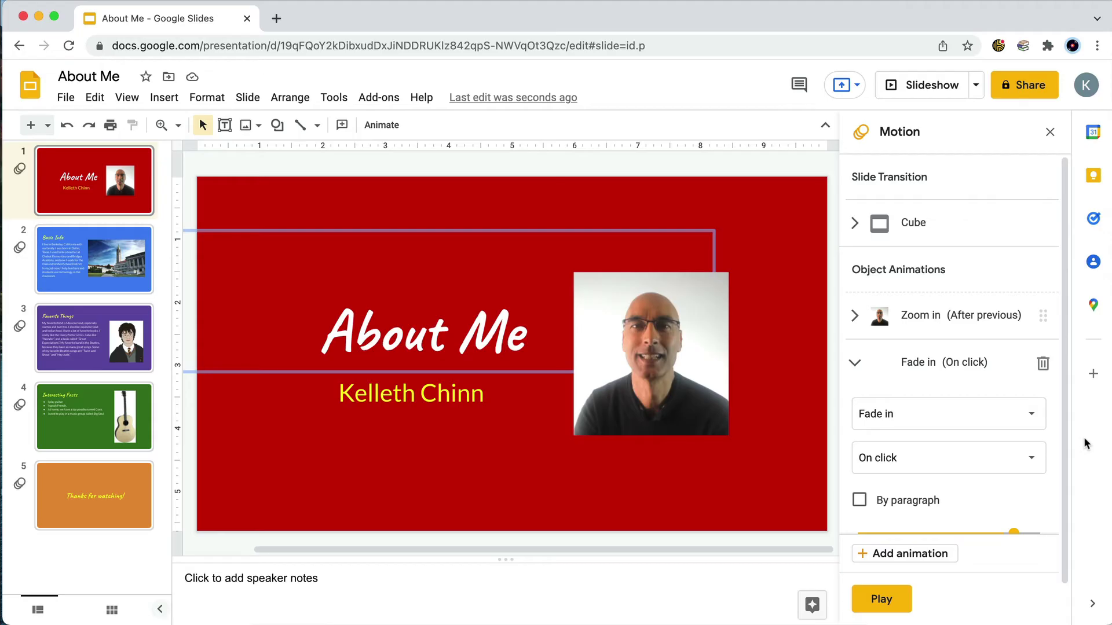
{"action": "left_click", "coordinate": [869, 604]}
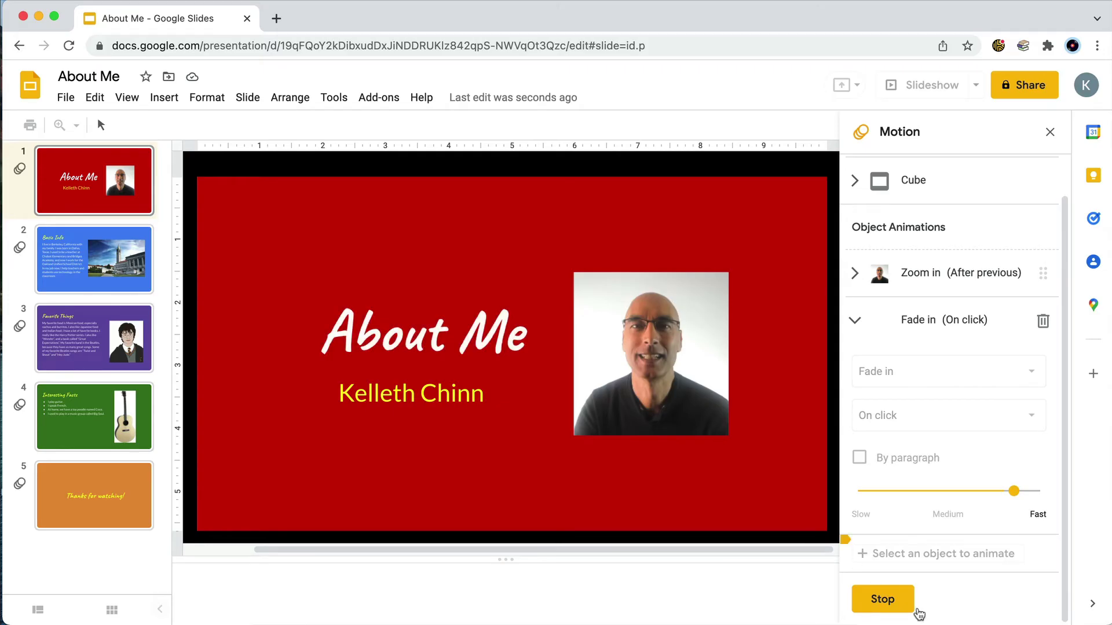
{"action": "left_click", "coordinate": [875, 599]}
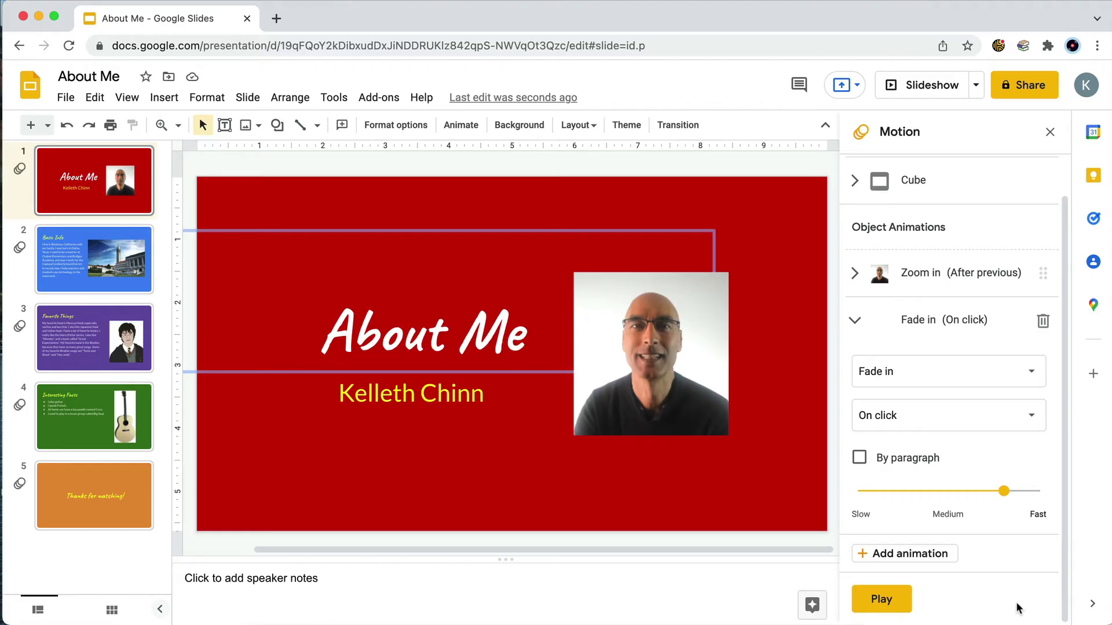
- Set the About Me title's animation type to Fly in from top
{"action": "left_click", "coordinate": [1026, 375]}
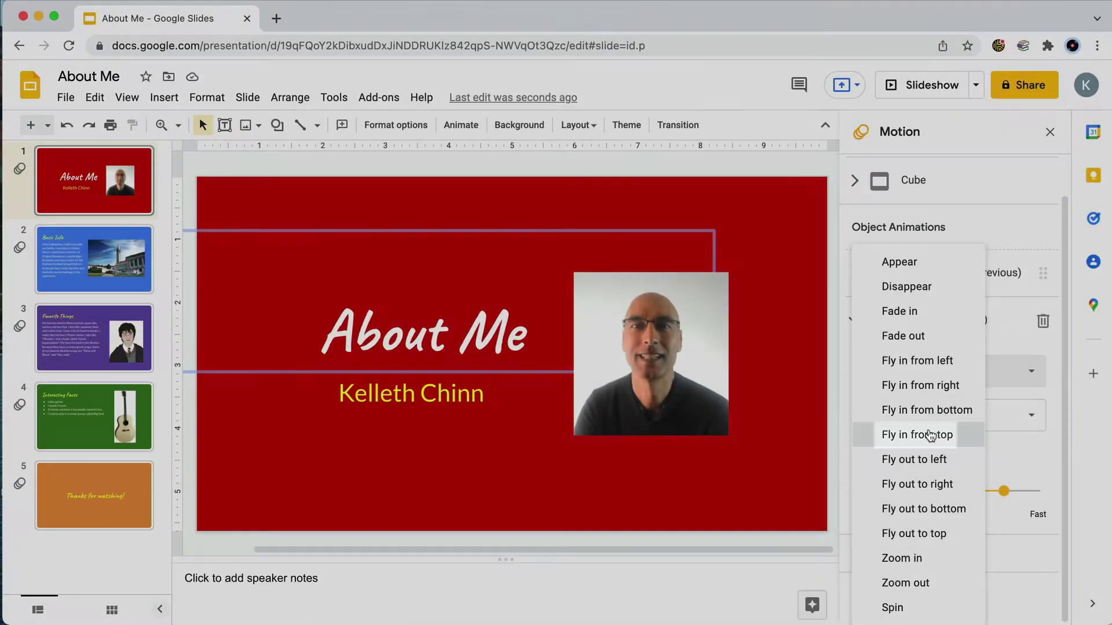
{"action": "left_click", "coordinate": [932, 435]}
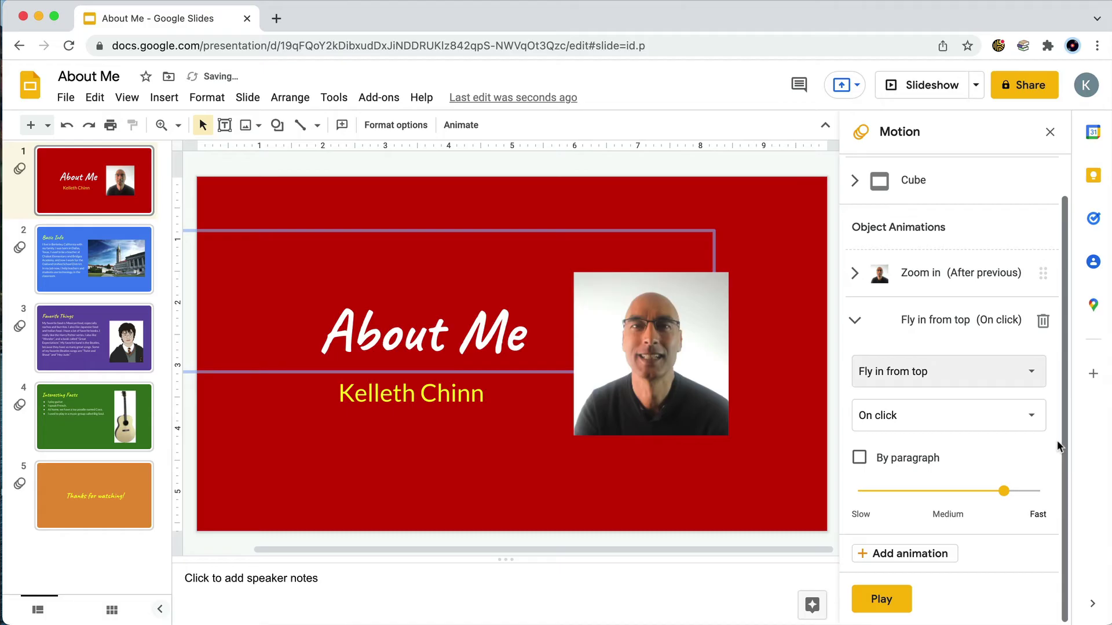
{"action": "left_click", "coordinate": [1032, 423]}
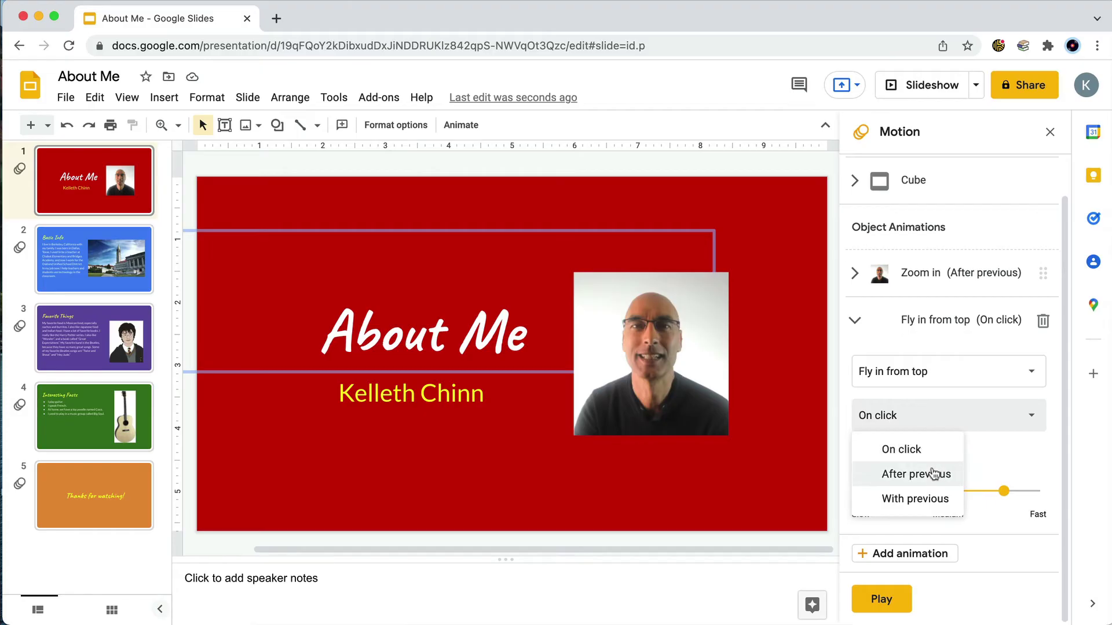
- Start the title's Fly in from top After previous and preview the slide's animations
{"action": "left_click", "coordinate": [866, 473]}
{"action": "left_click", "coordinate": [877, 599]}
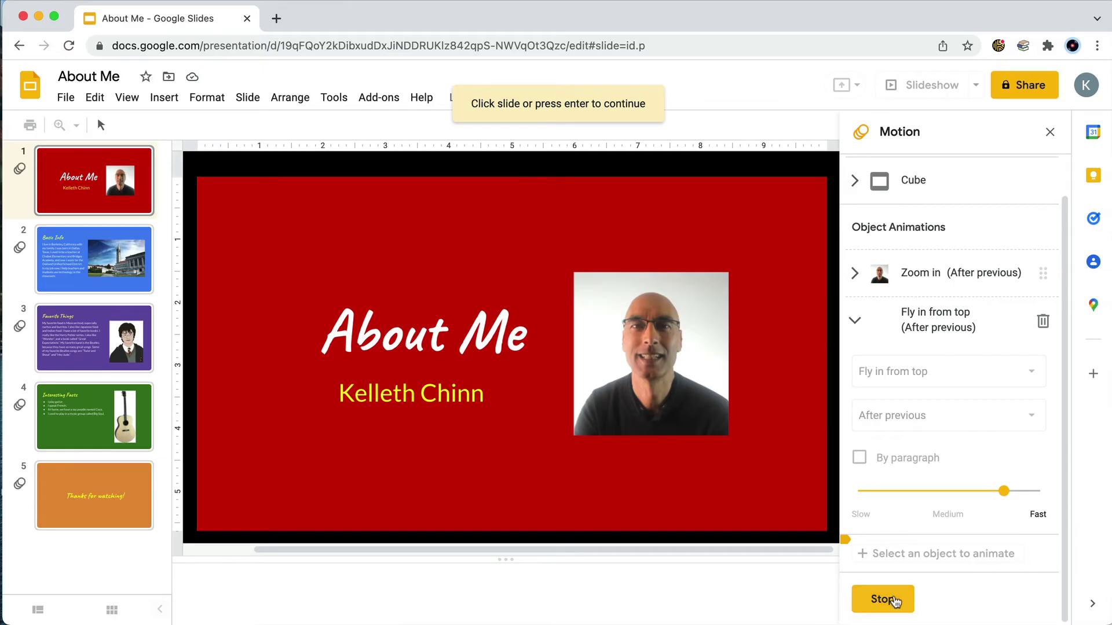
{"action": "left_click", "coordinate": [882, 601]}
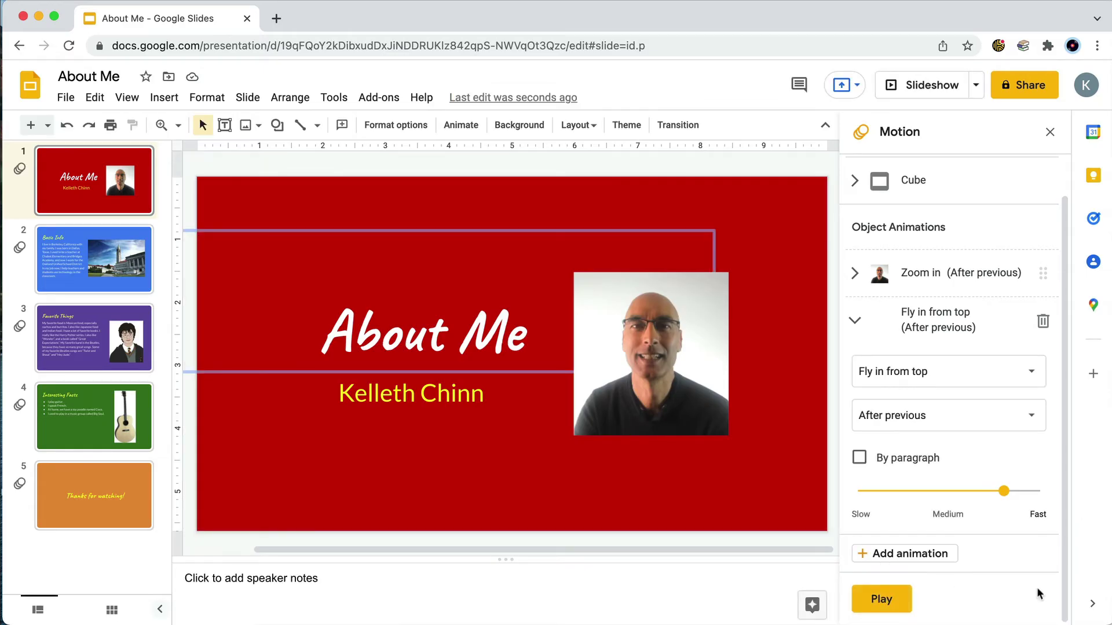
- Add a Fly in from bottom animation to the name subtitle box
{"action": "left_click", "coordinate": [461, 394]}
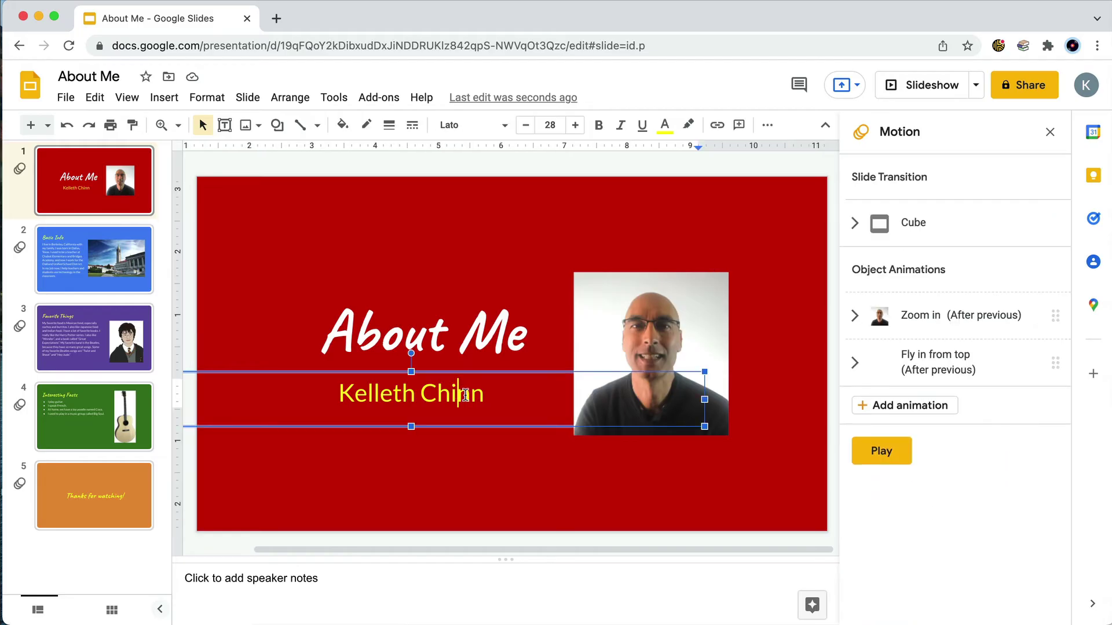
{"action": "left_click", "coordinate": [939, 407]}
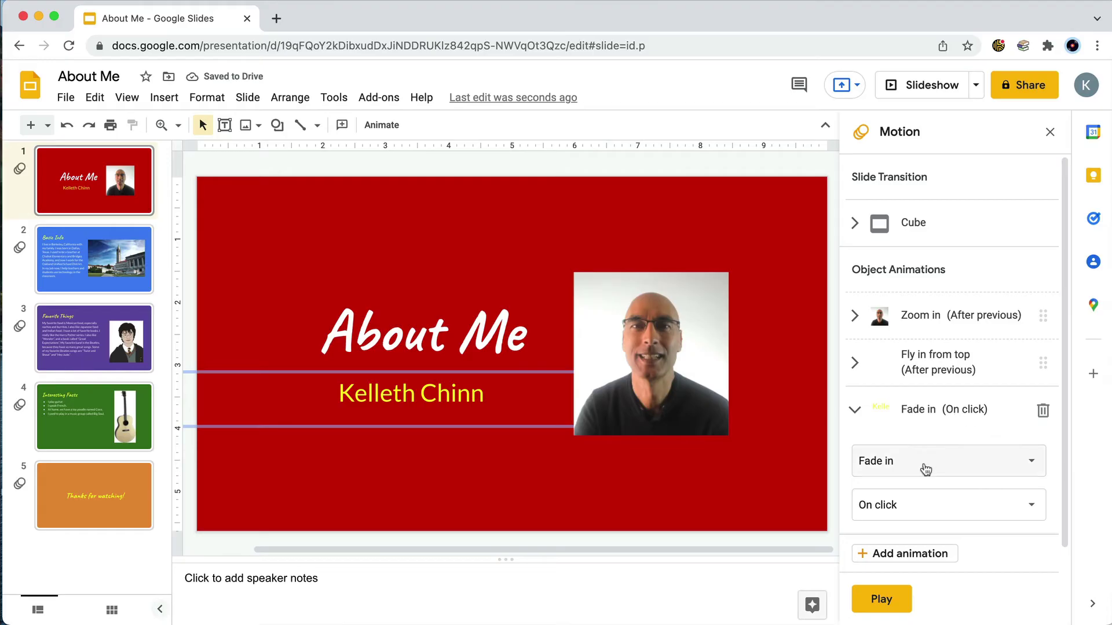
{"action": "left_click", "coordinate": [923, 463]}
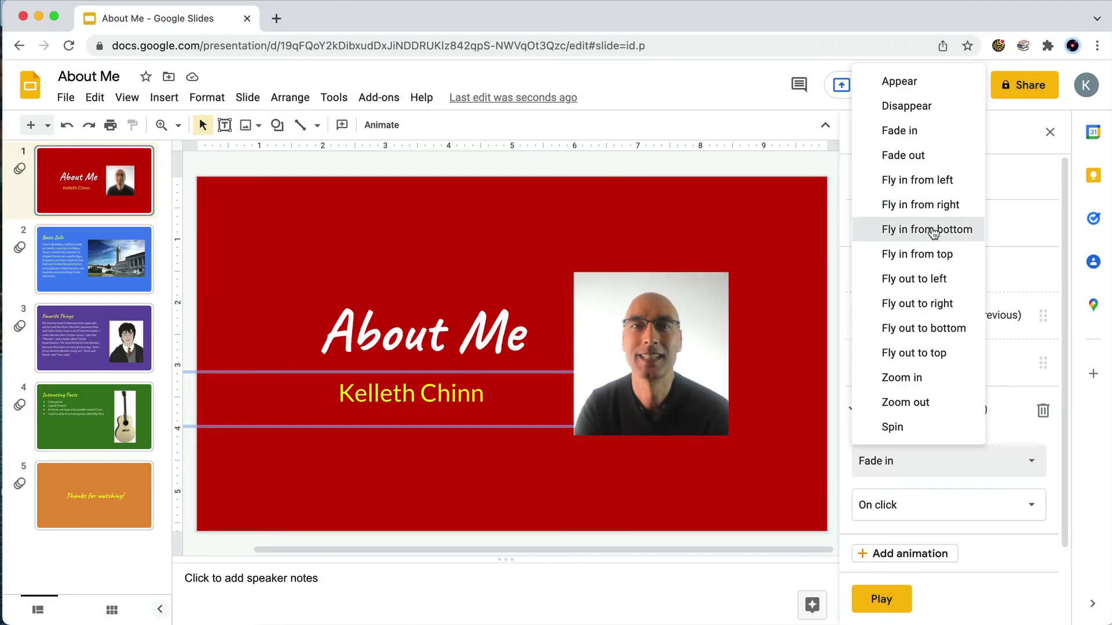
{"action": "left_click", "coordinate": [932, 231]}
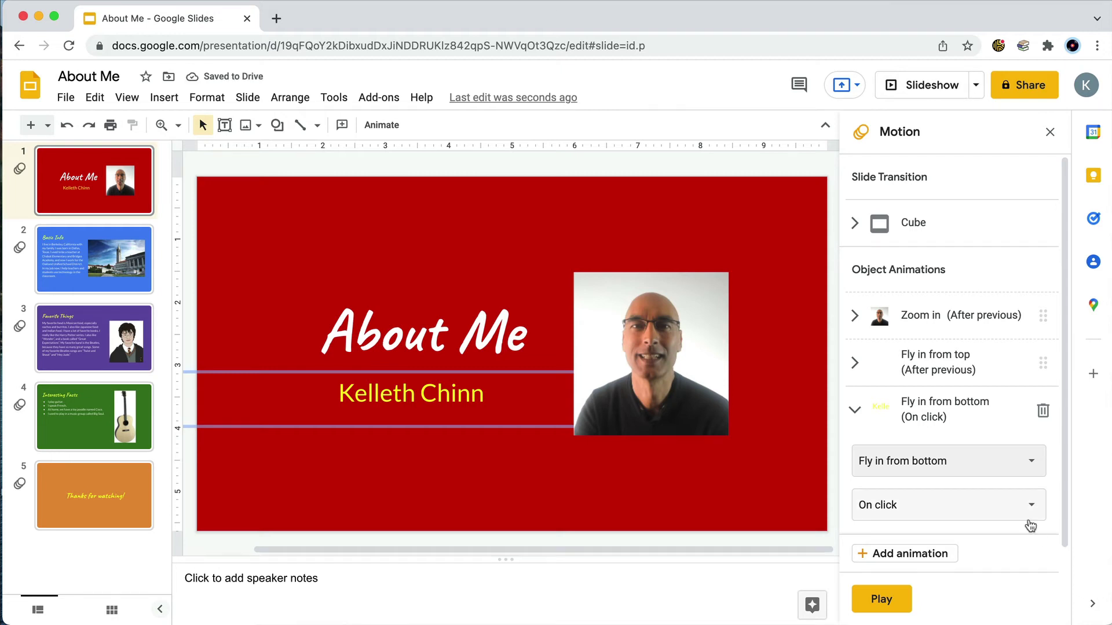
- Make the subtitle's animation start With previous and play the slide preview
{"action": "left_click", "coordinate": [1016, 508]}
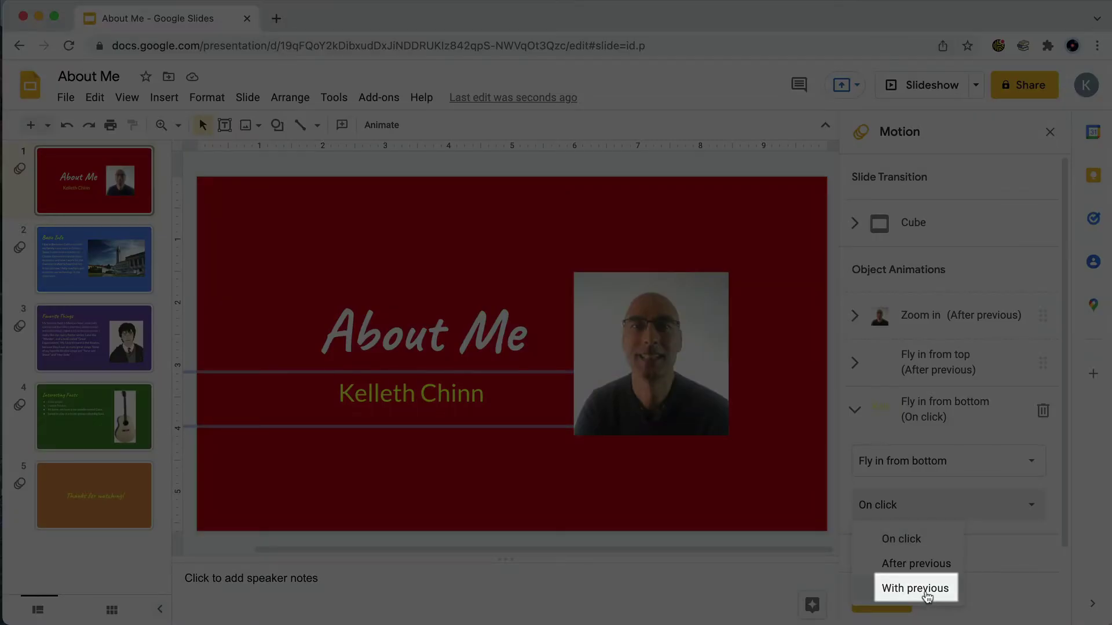
{"action": "left_click", "coordinate": [926, 590]}
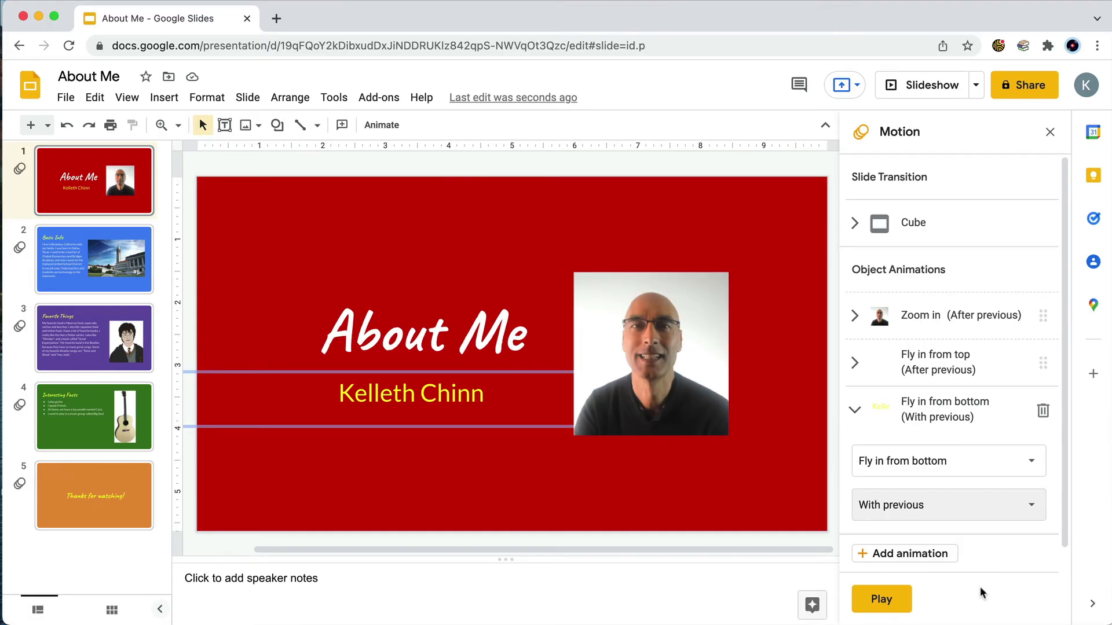
{"action": "left_click", "coordinate": [881, 599]}
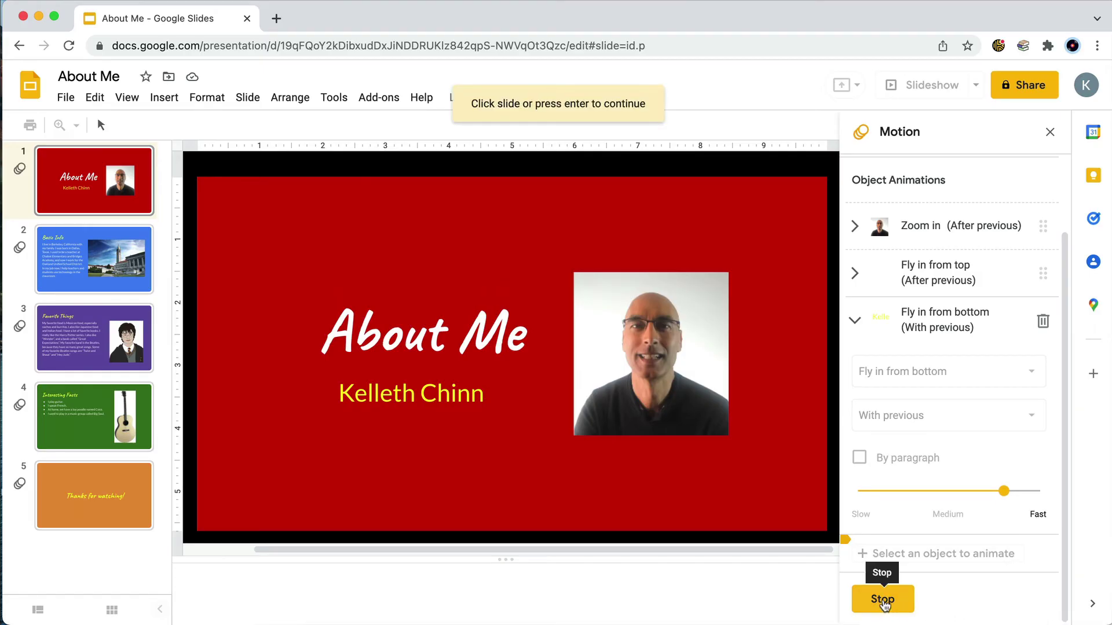
{"action": "left_click", "coordinate": [884, 601]}
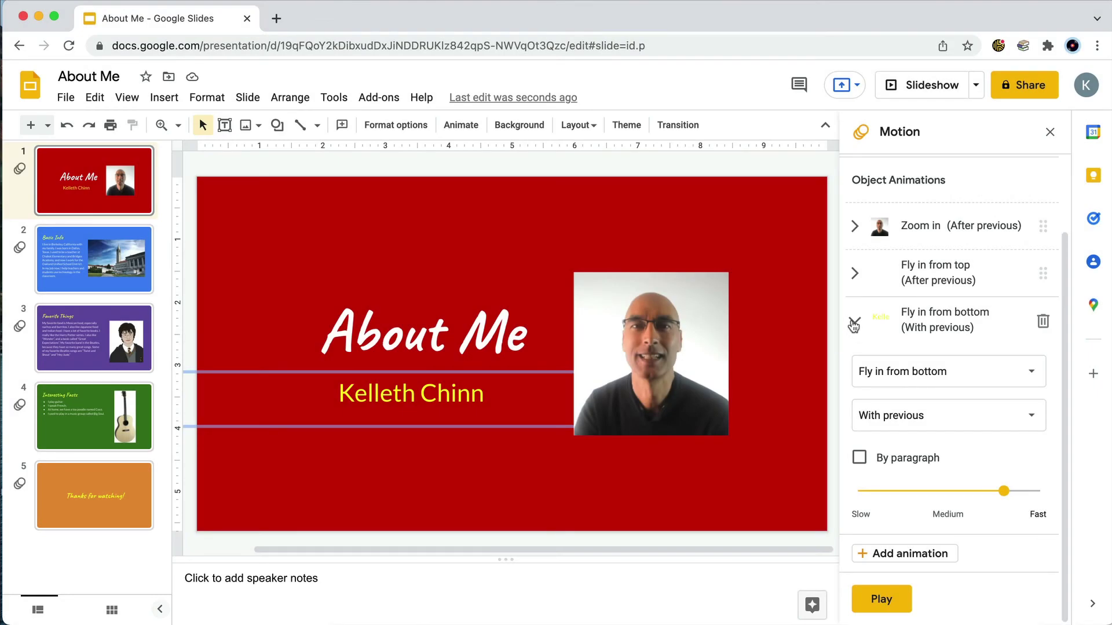
- Move the photo's Zoom in after the title and subtitle animations, then preview and stop
{"action": "left_click", "coordinate": [853, 323]}
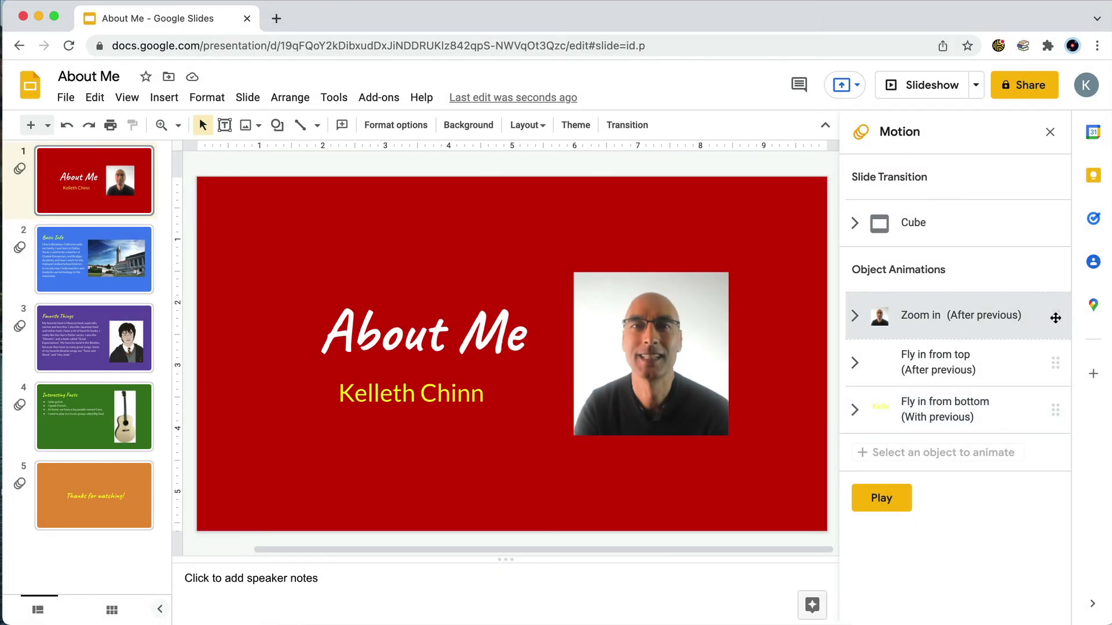
{"action": "left_click_drag", "start_coordinate": [1055, 318], "coordinate": [1072, 504]}
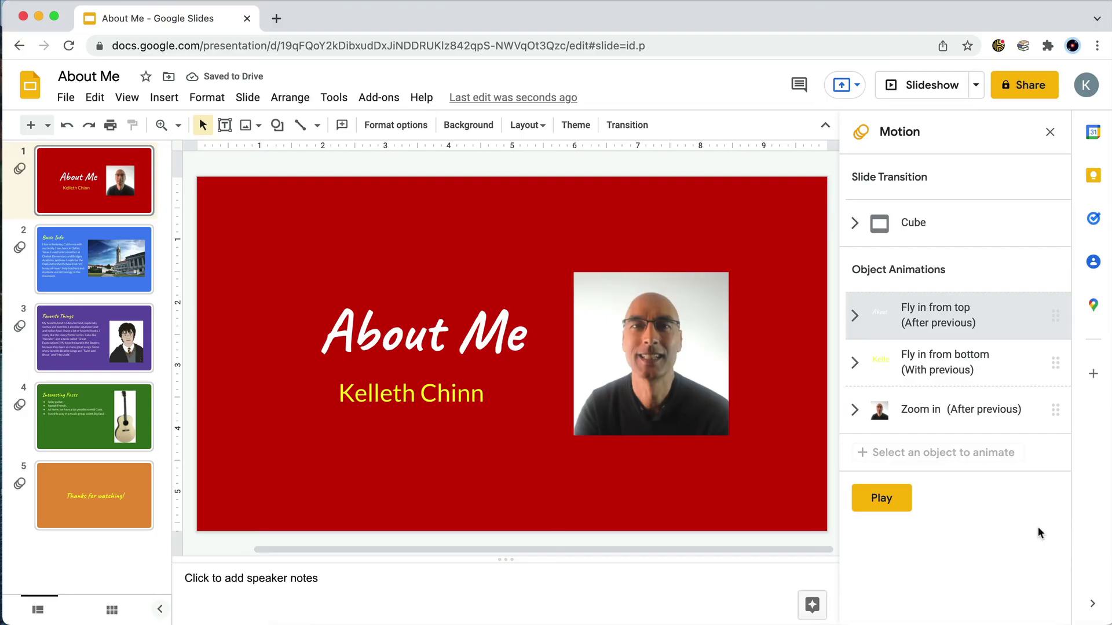
{"action": "left_click", "coordinate": [883, 501]}
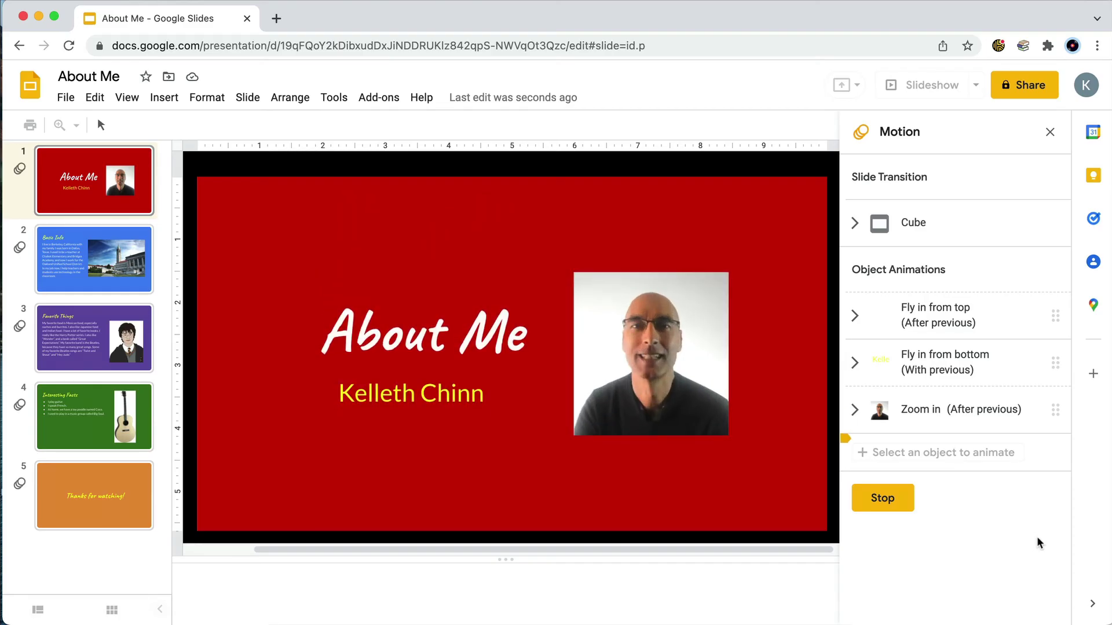
{"action": "left_click", "coordinate": [889, 501]}
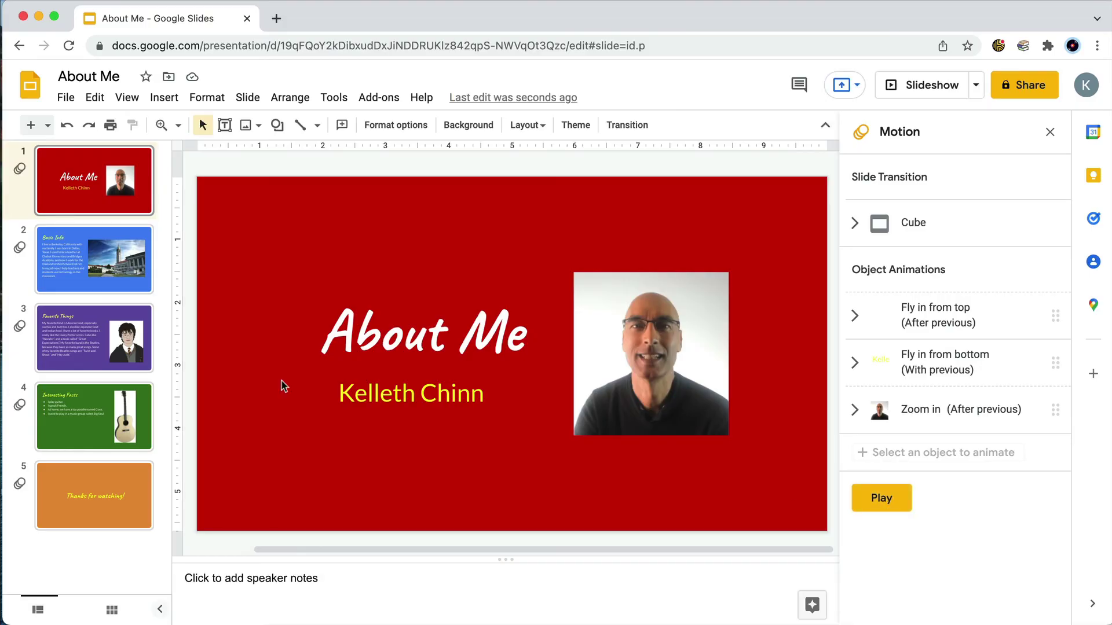
- On the Basic Info slide, animate the title to Fly in from left
{"action": "left_click", "coordinate": [119, 288]}
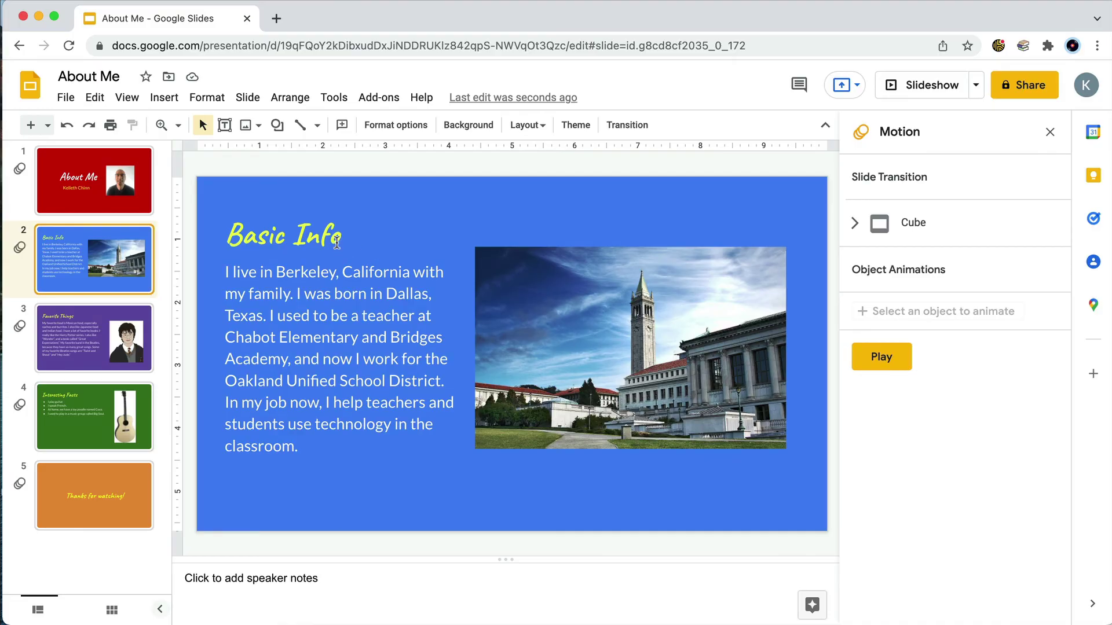
{"action": "left_click", "coordinate": [336, 242]}
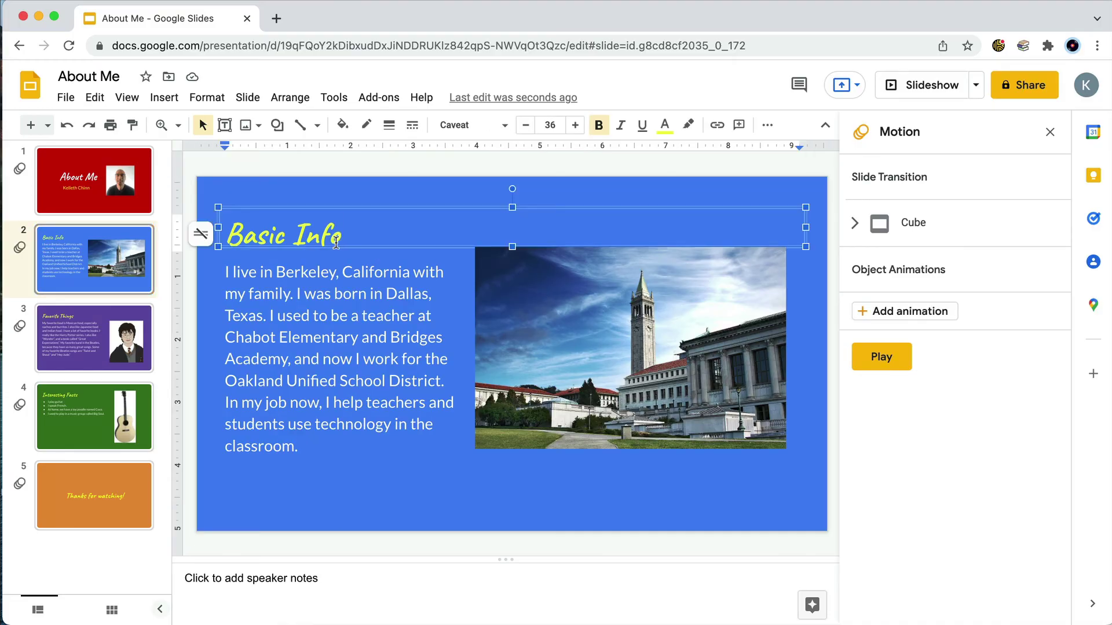
{"action": "left_click", "coordinate": [923, 311]}
{"action": "left_click", "coordinate": [1005, 371]}
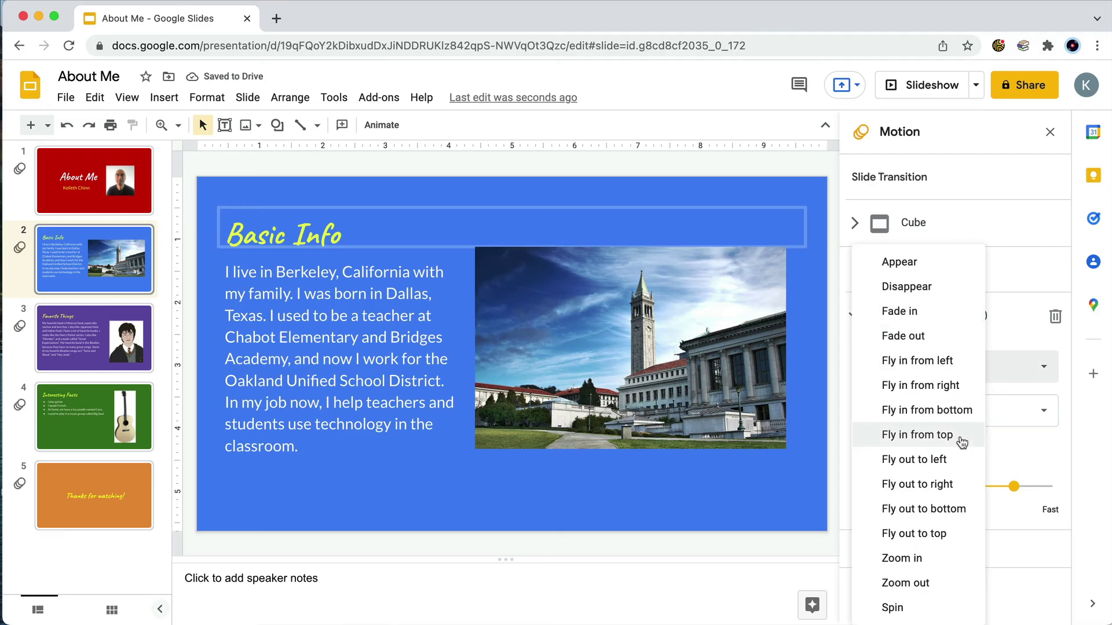
{"action": "left_click", "coordinate": [941, 364]}
- Animate the Basic Info body text to Fly in from left
{"action": "left_click", "coordinate": [887, 337]}
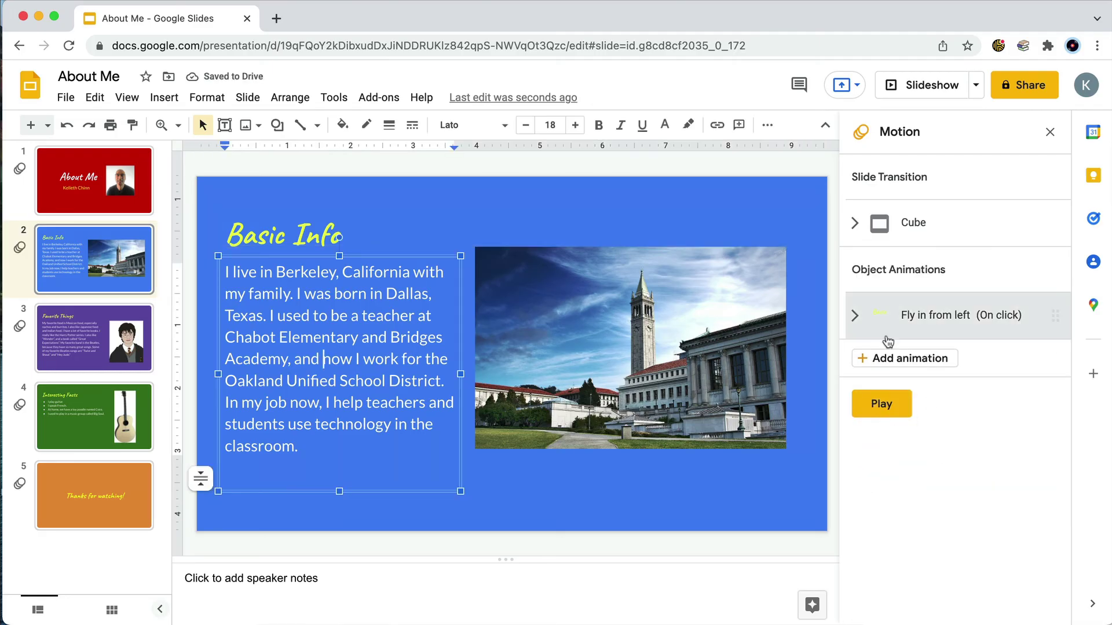
{"action": "left_click", "coordinate": [869, 358]}
{"action": "left_click", "coordinate": [921, 459]}
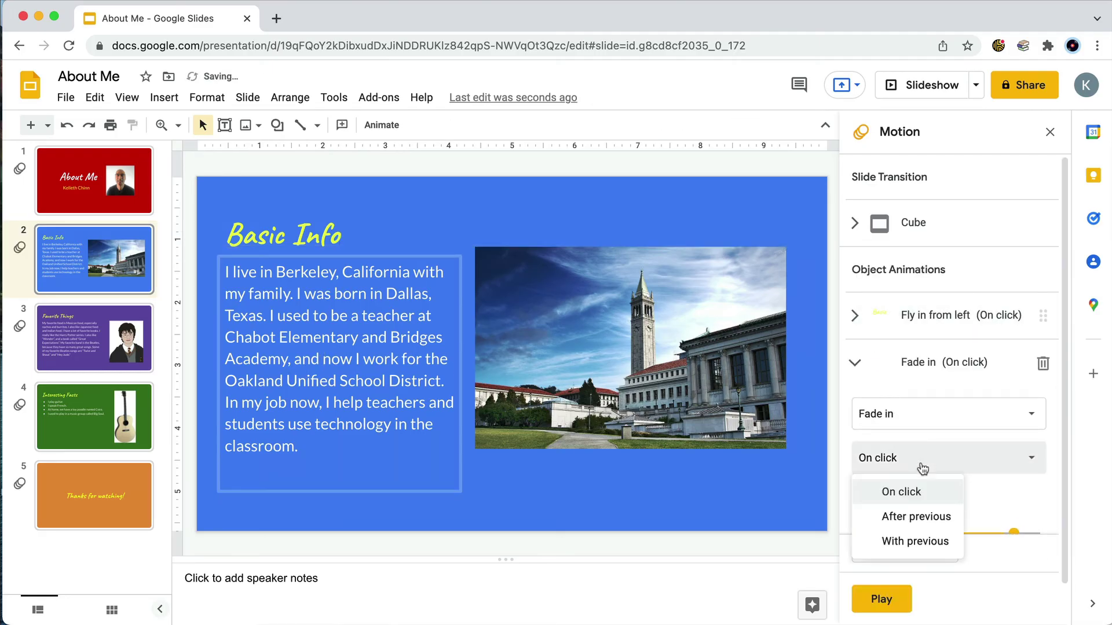
{"action": "left_click", "coordinate": [920, 429]}
{"action": "left_click", "coordinate": [921, 362]}
- Set the title's animation to start With previous
{"action": "left_click", "coordinate": [940, 315]}
{"action": "left_click", "coordinate": [914, 412]}
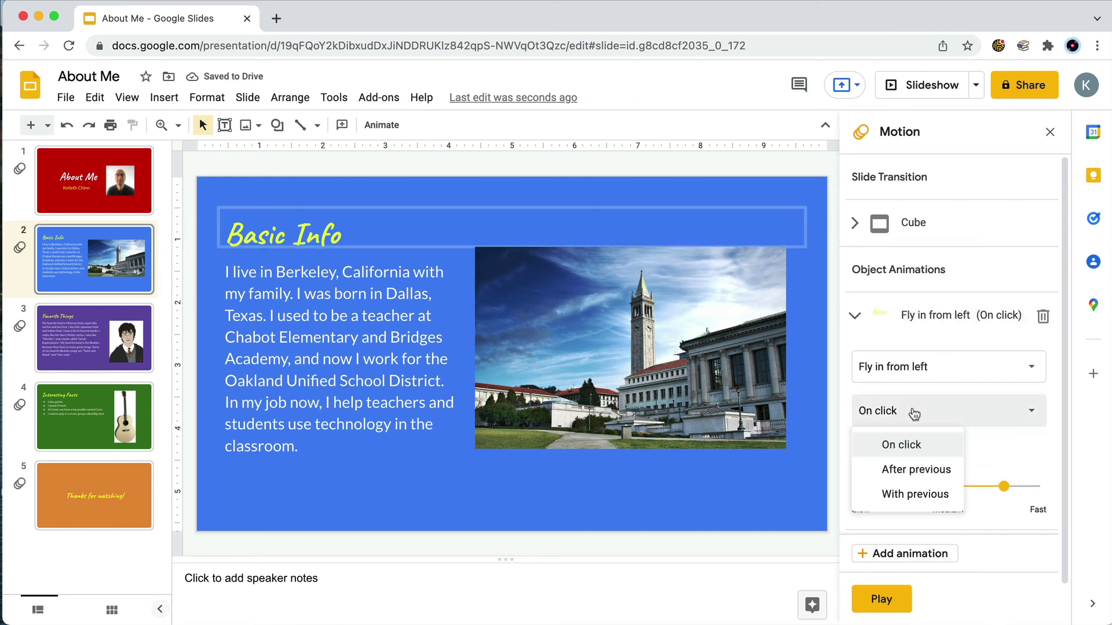
{"action": "left_click", "coordinate": [915, 494]}
{"action": "left_click", "coordinate": [914, 414]}
- Give the campus photo a Zoom in animation starting With previous
{"action": "left_click", "coordinate": [670, 394]}
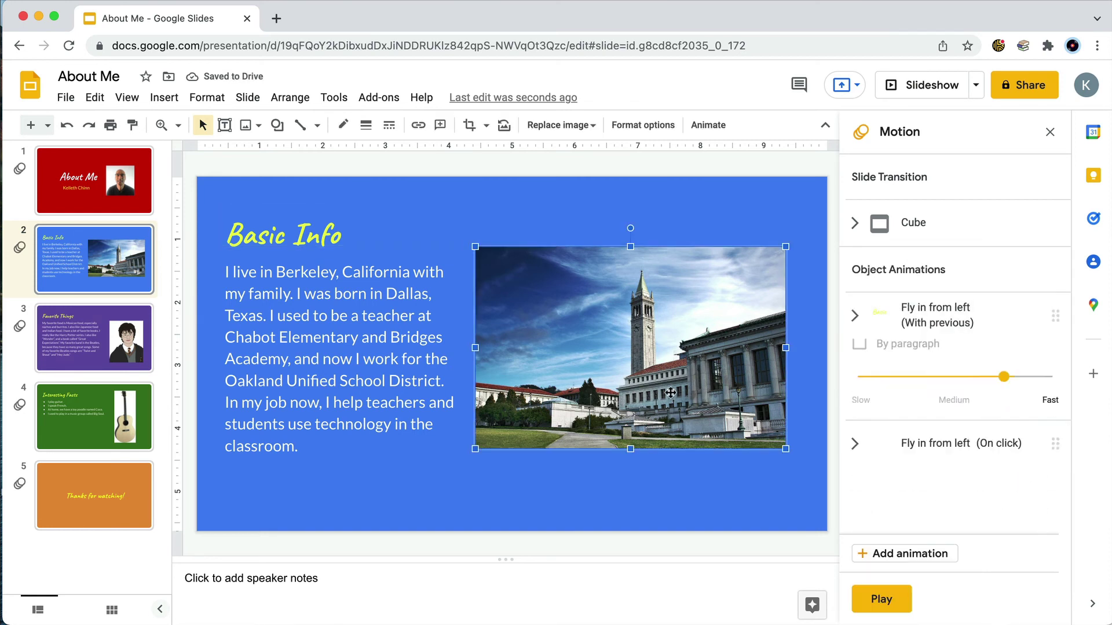
{"action": "left_click", "coordinate": [918, 408]}
{"action": "left_click", "coordinate": [926, 460]}
{"action": "left_click", "coordinate": [921, 378]}
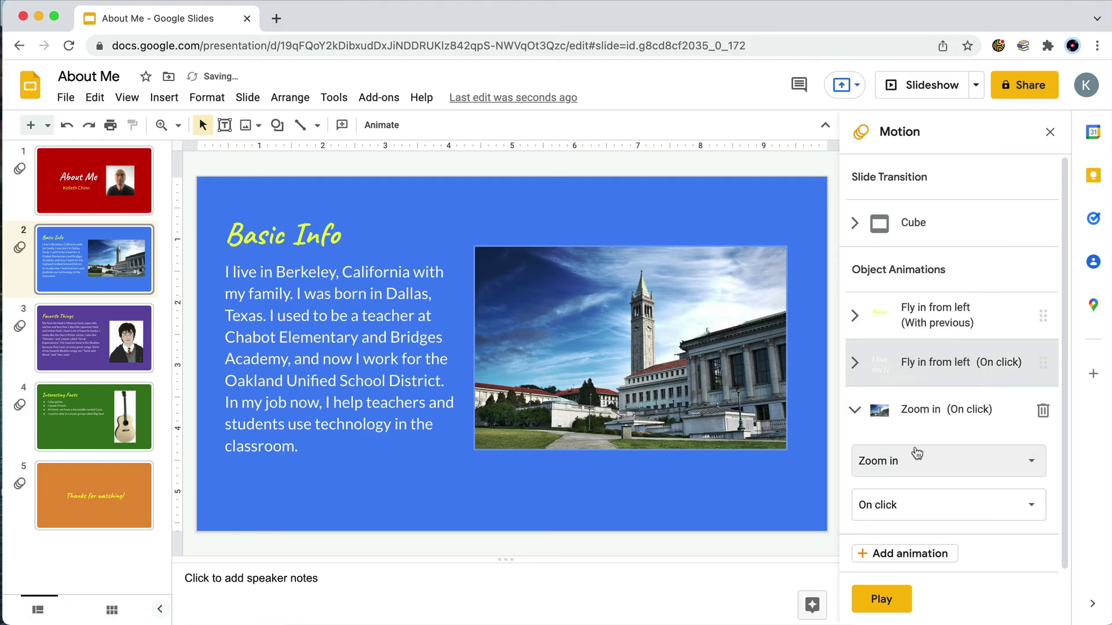
{"action": "left_click", "coordinate": [916, 505]}
{"action": "left_click", "coordinate": [919, 589]}
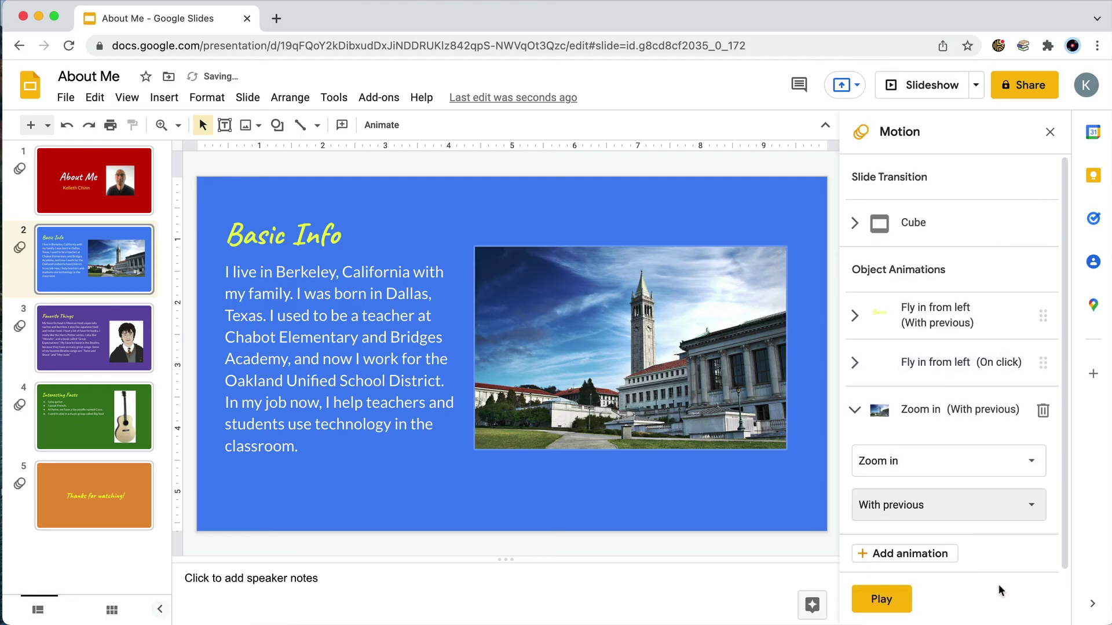
{"action": "left_click", "coordinate": [103, 362]}
- Animate the Favorite Things title to Fly in from right, starting With previous
{"action": "left_click", "coordinate": [323, 234]}
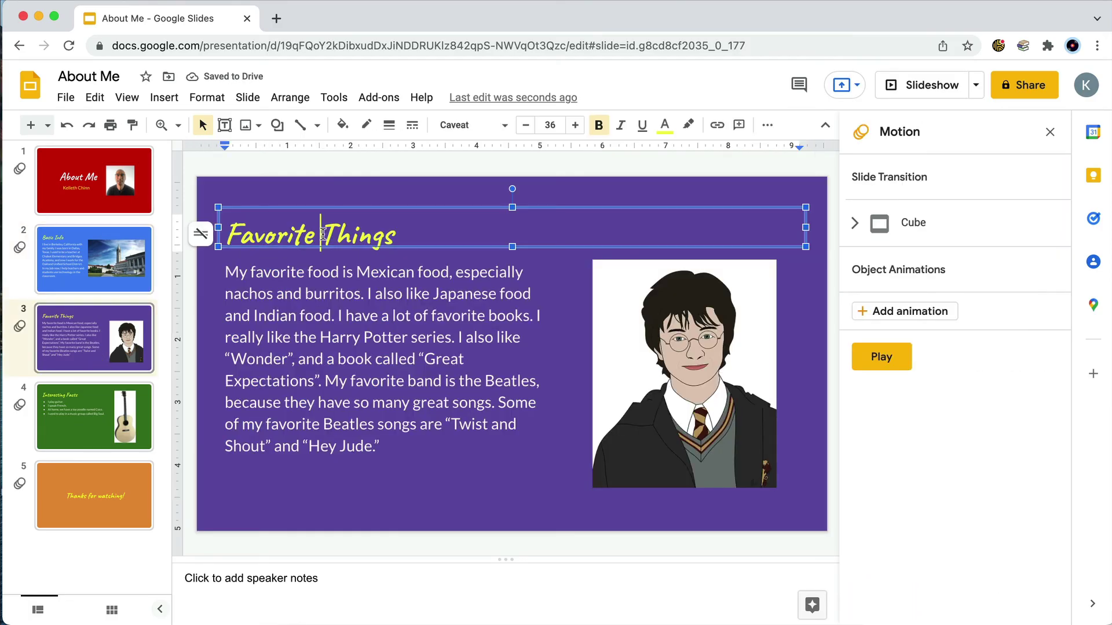
{"action": "left_click", "coordinate": [918, 312]}
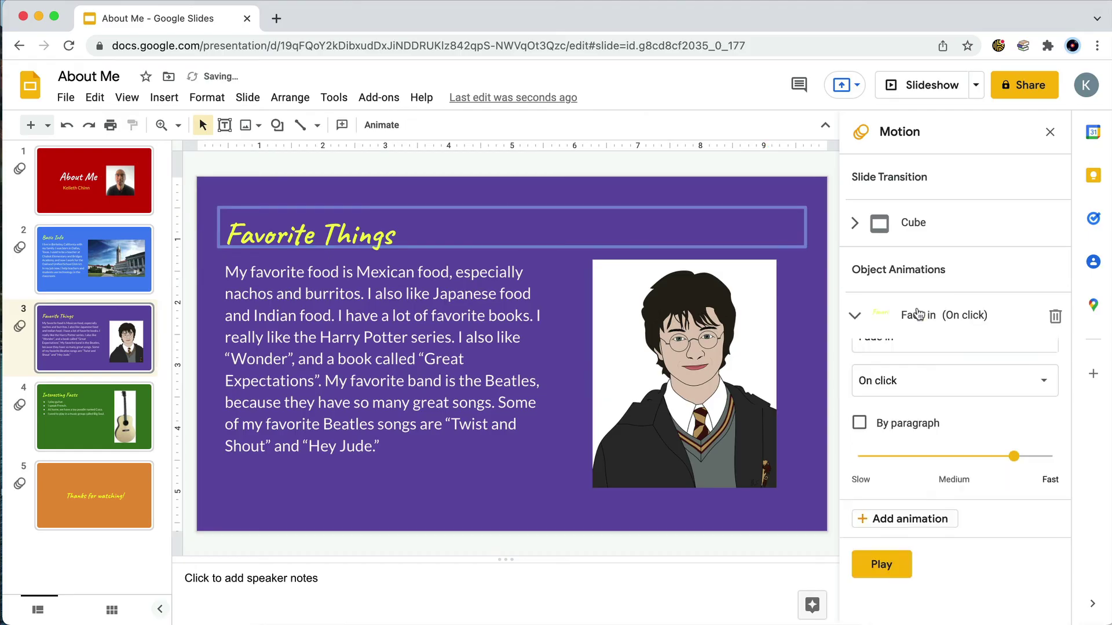
{"action": "left_click", "coordinate": [990, 371]}
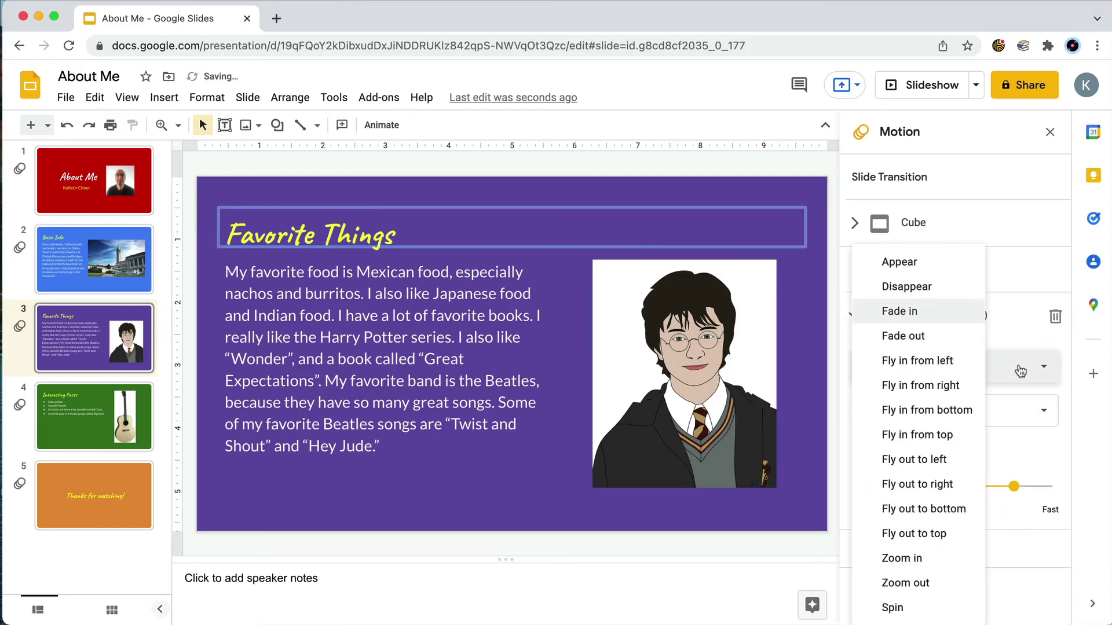
{"action": "left_click", "coordinate": [942, 386]}
{"action": "left_click", "coordinate": [954, 324]}
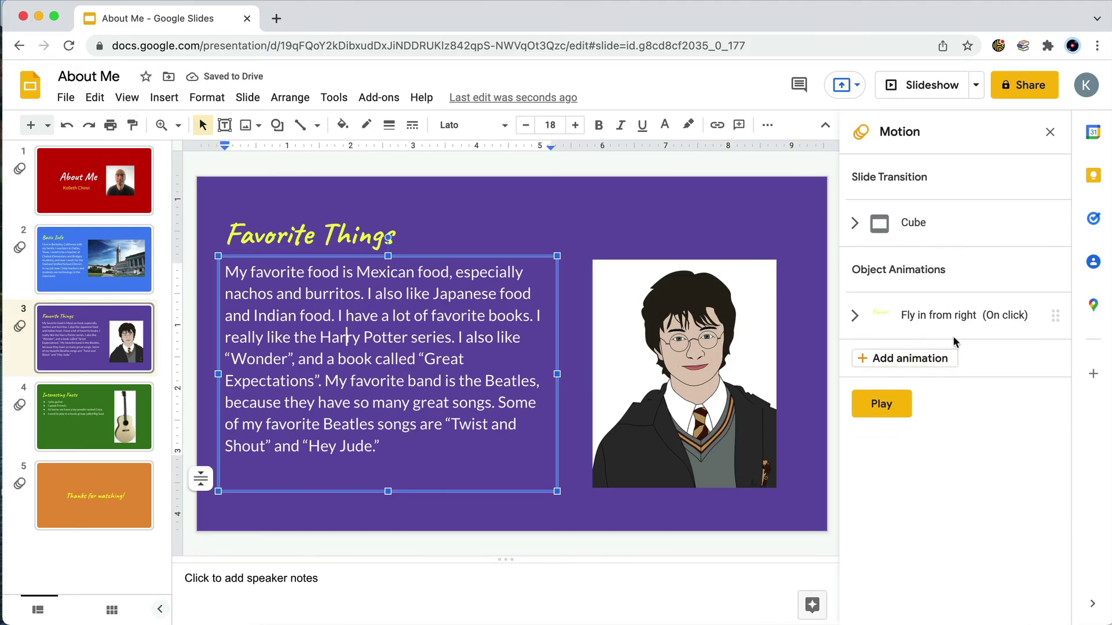
{"action": "left_click", "coordinate": [1001, 319]}
{"action": "left_click", "coordinate": [915, 410]}
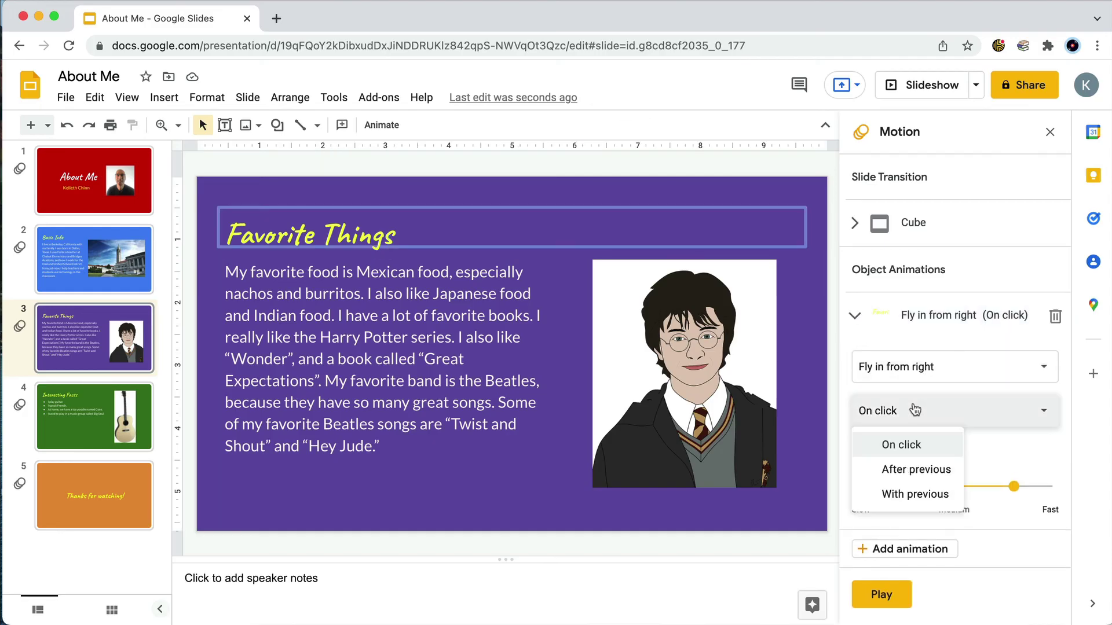
{"action": "left_click", "coordinate": [917, 494]}
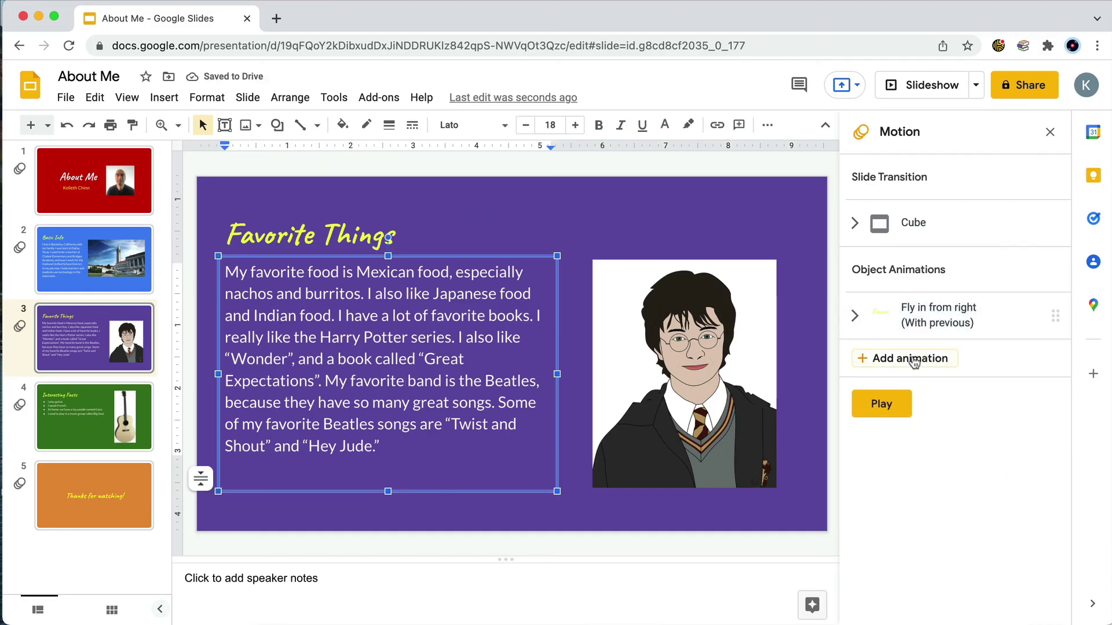
- Animate the body text to Fly in from left, starting With previous
{"action": "left_click", "coordinate": [913, 359]}
{"action": "left_click", "coordinate": [962, 413]}
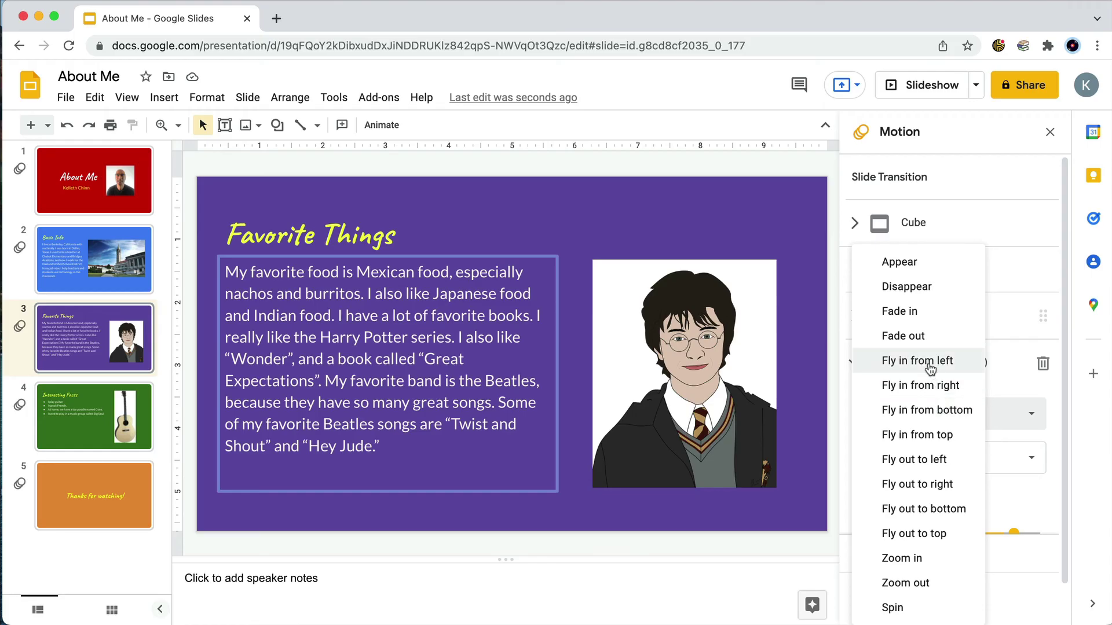
{"action": "left_click", "coordinate": [930, 365]}
{"action": "left_click", "coordinate": [979, 458]}
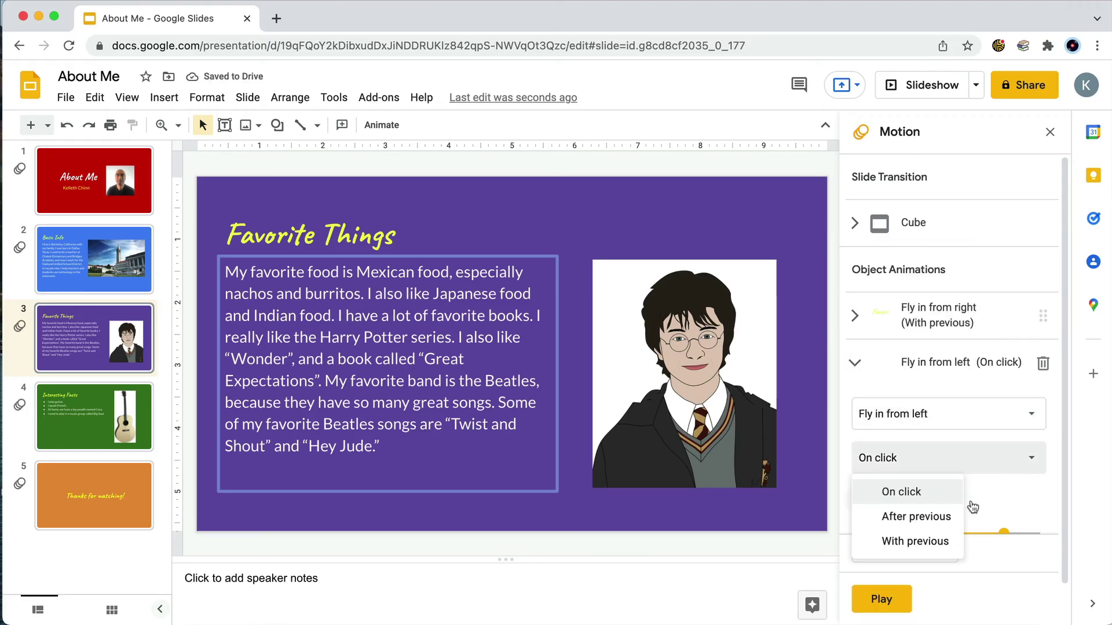
{"action": "left_click", "coordinate": [919, 540]}
- Give the portrait illustration a Zoom in animation
{"action": "left_click", "coordinate": [699, 416]}
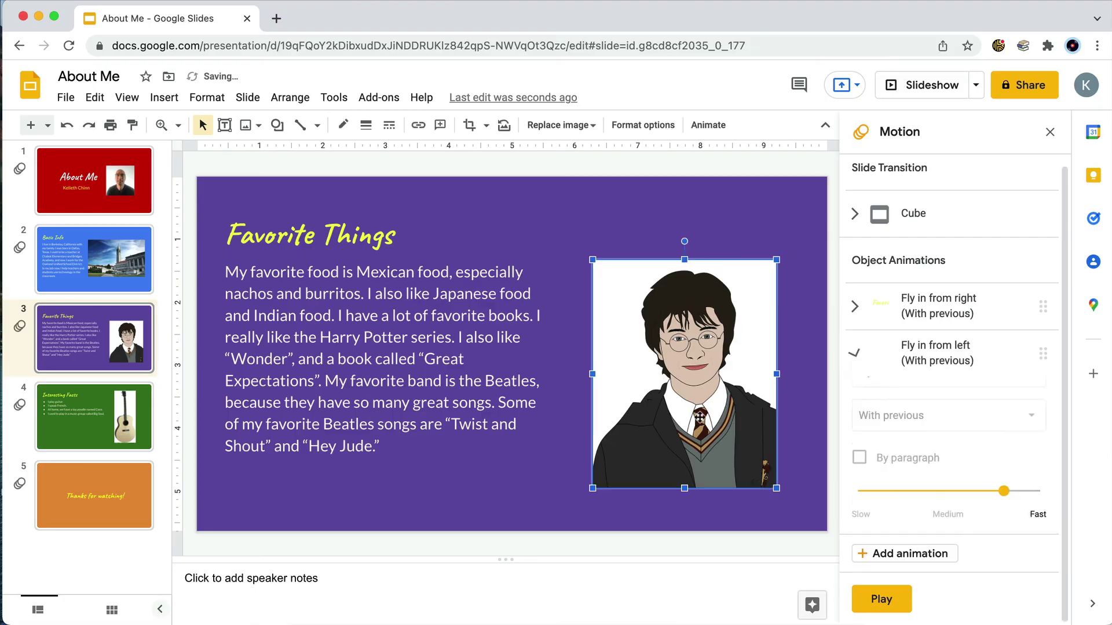
{"action": "left_click", "coordinate": [866, 403]}
{"action": "left_click", "coordinate": [924, 463]}
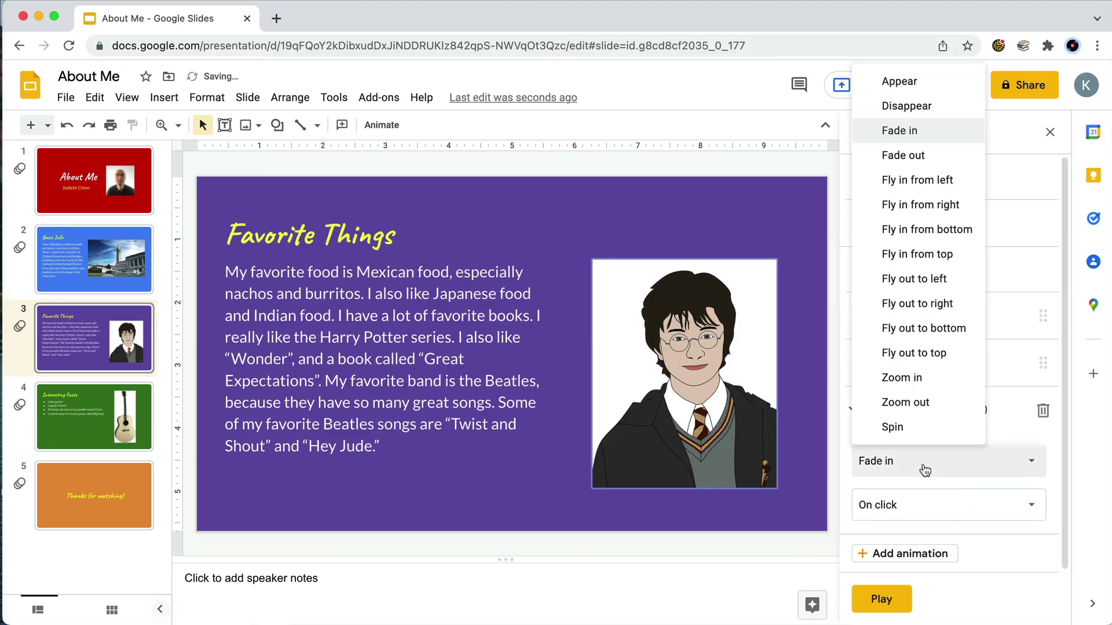
{"action": "left_click", "coordinate": [901, 379]}
{"action": "left_click", "coordinate": [913, 505]}
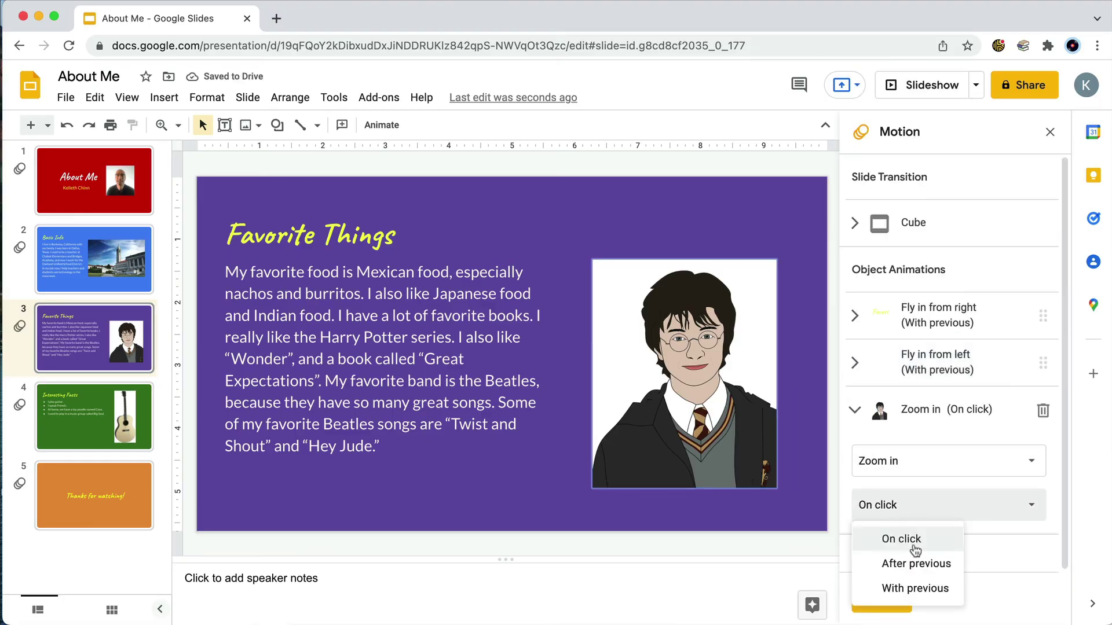